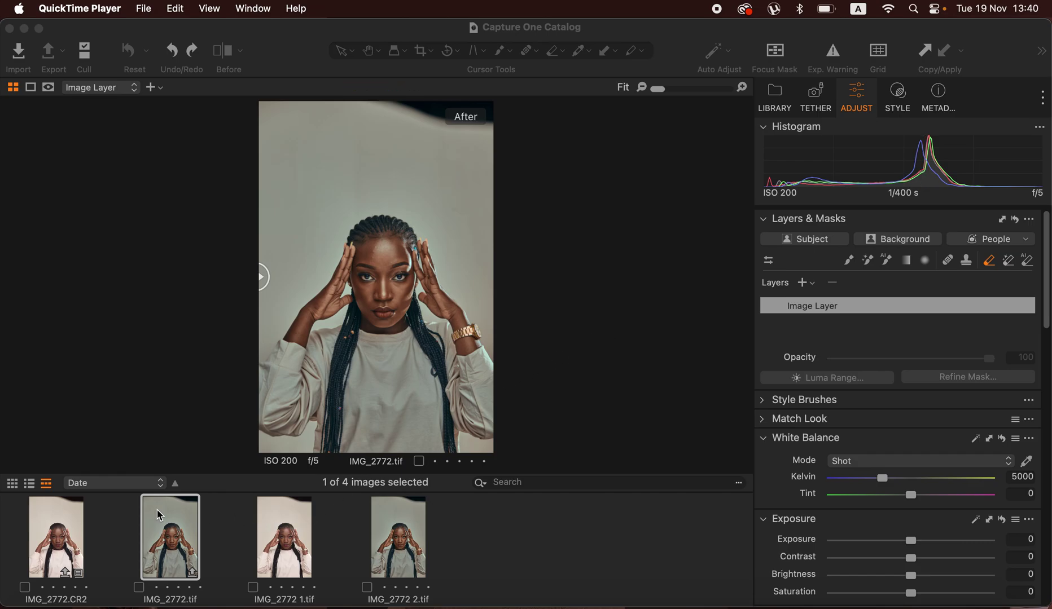
- Flip between IMG_2772.CR2 and the edited IMG_2772.tif, then settle on the CR2 for editing
click(57, 553)
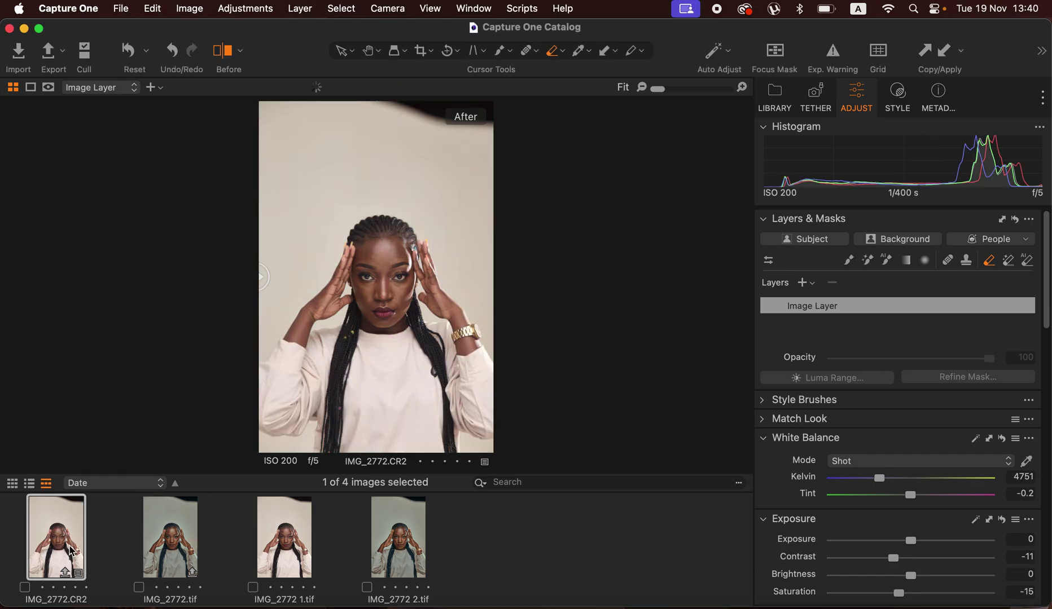
click(174, 553)
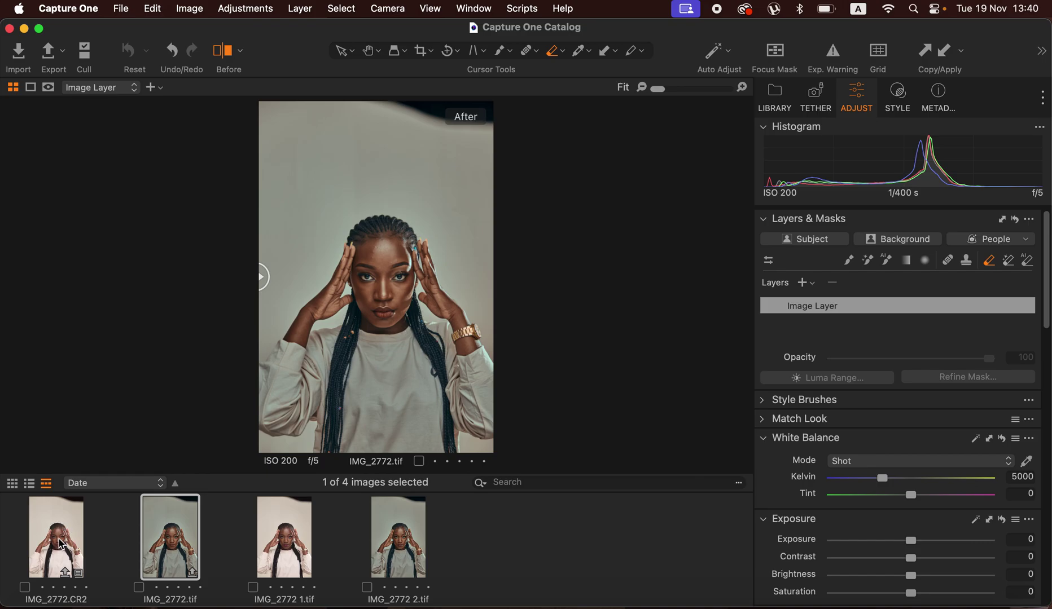
click(62, 545)
click(174, 542)
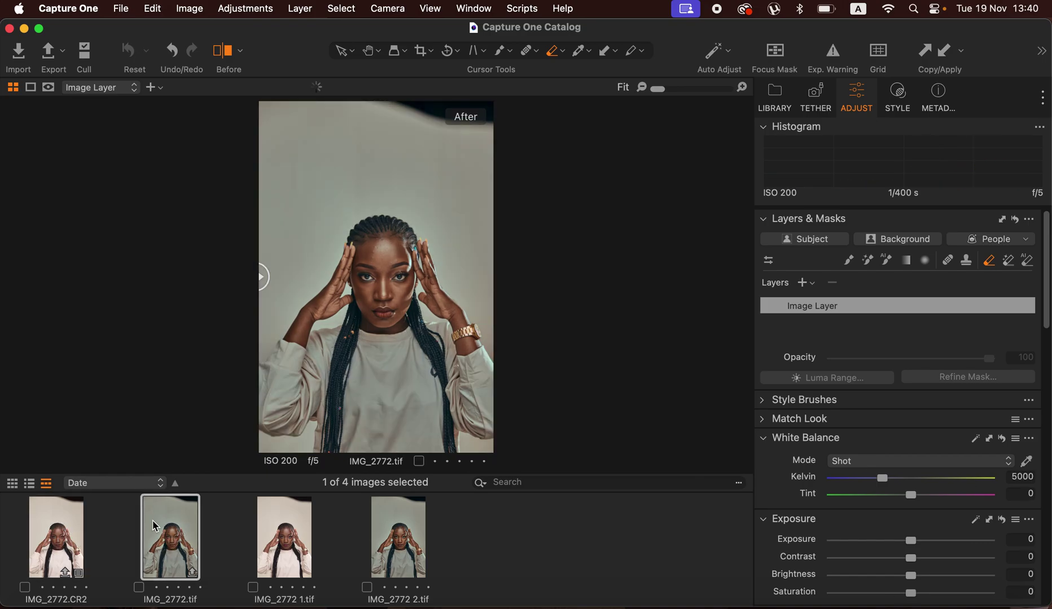
click(68, 545)
click(172, 541)
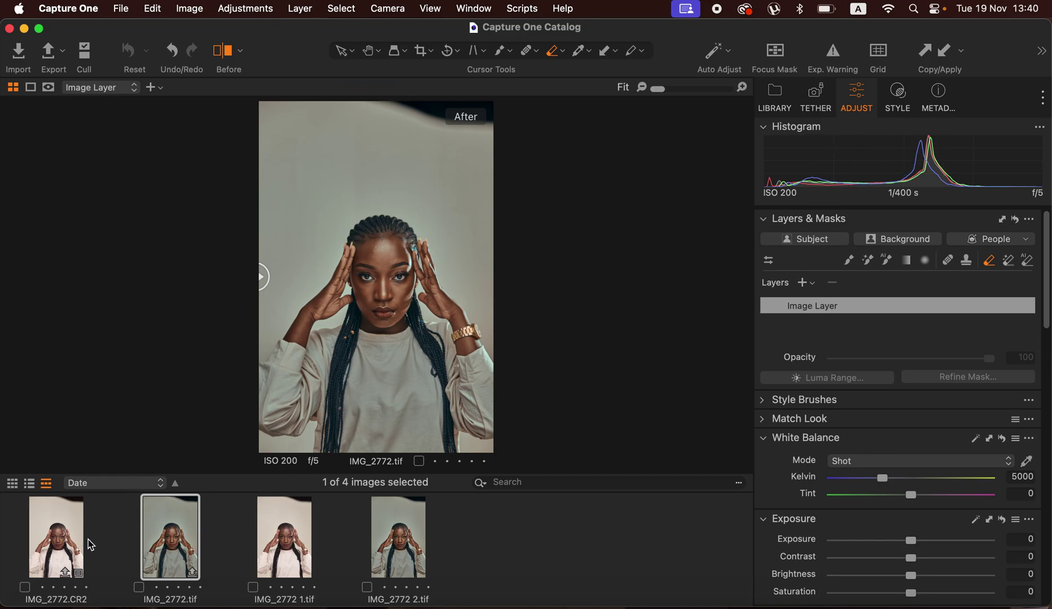
click(60, 542)
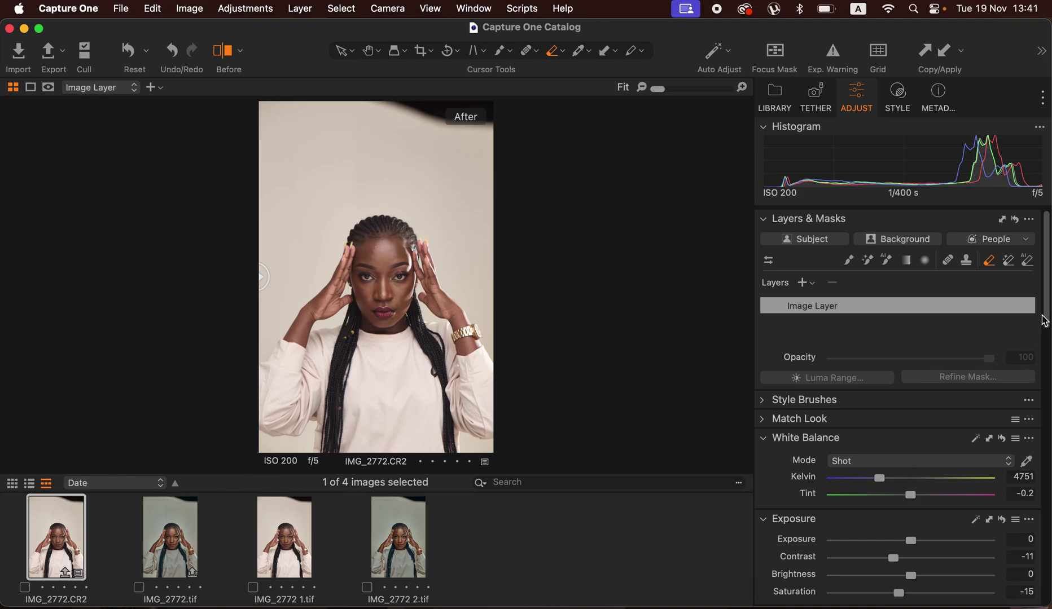
drag(1047, 320, 1044, 351)
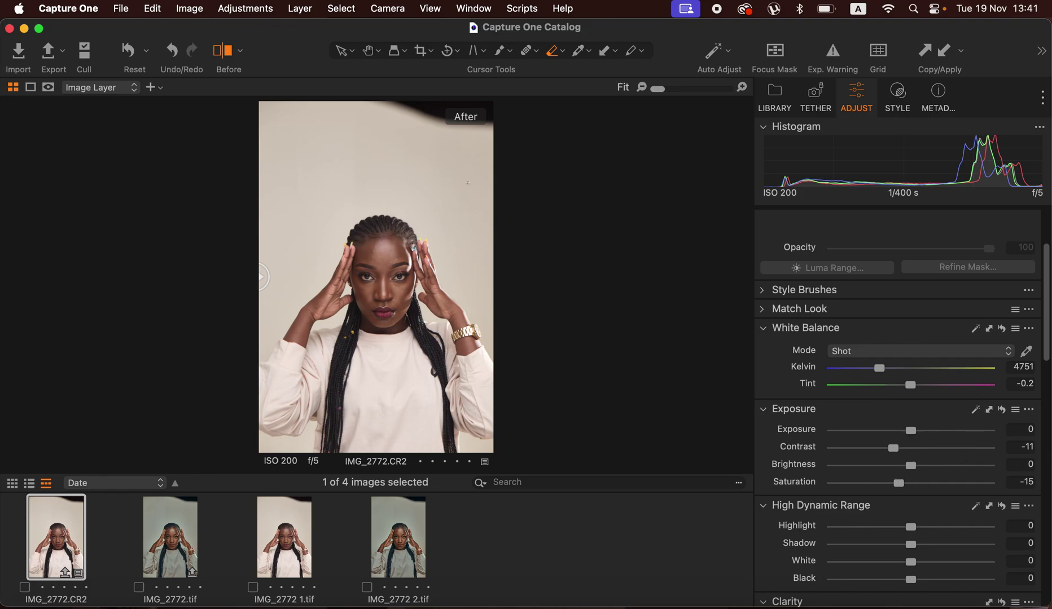
- Reset the CR2's old edits and set Highlight -82, White -78, Shadow 22, Black -11, Contrast 7
click(128, 52)
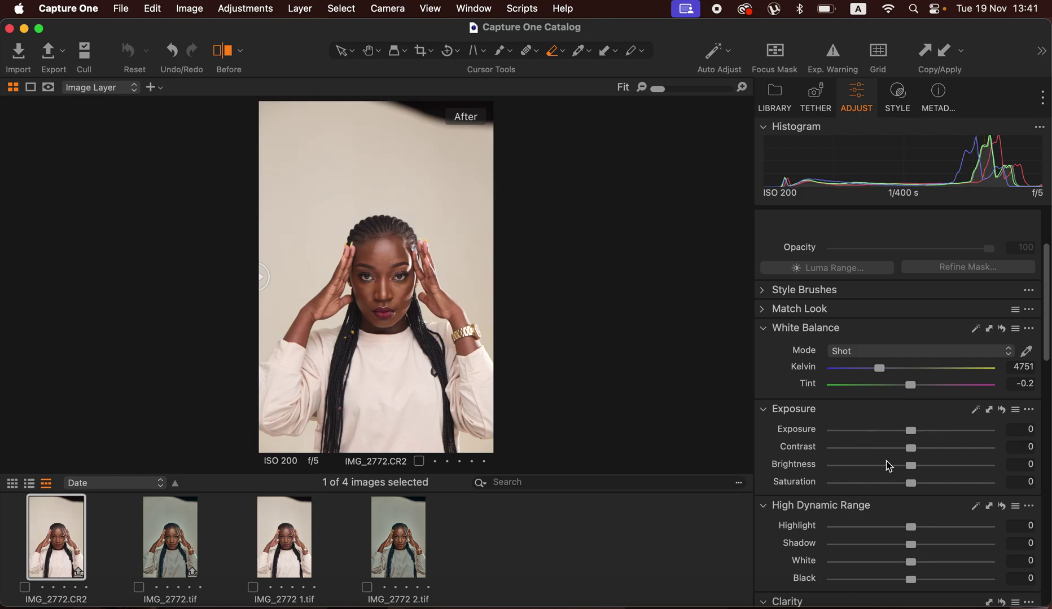
click(222, 52)
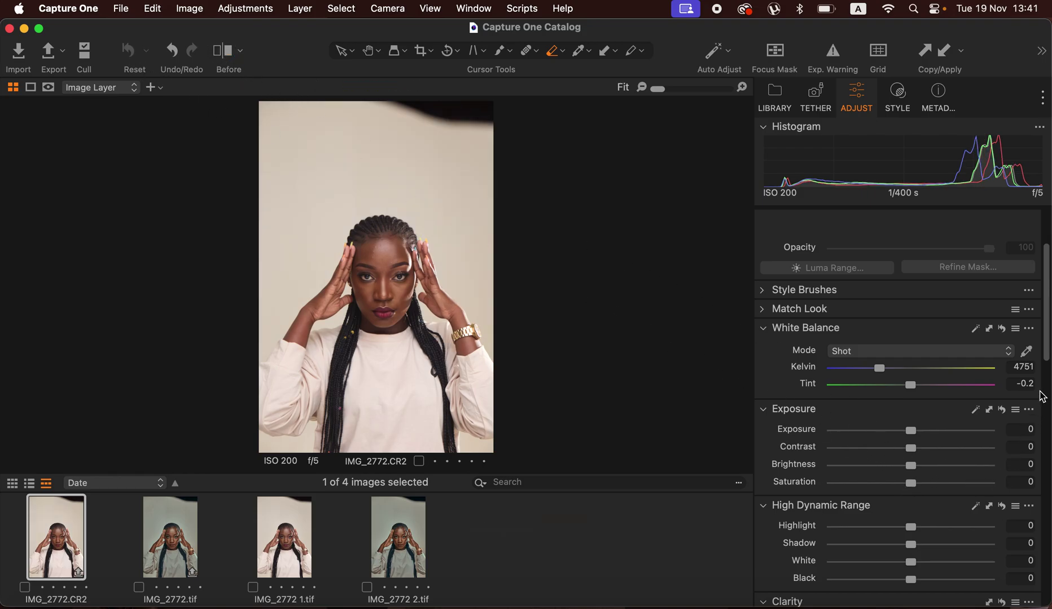
scroll(1047, 357, down, 5)
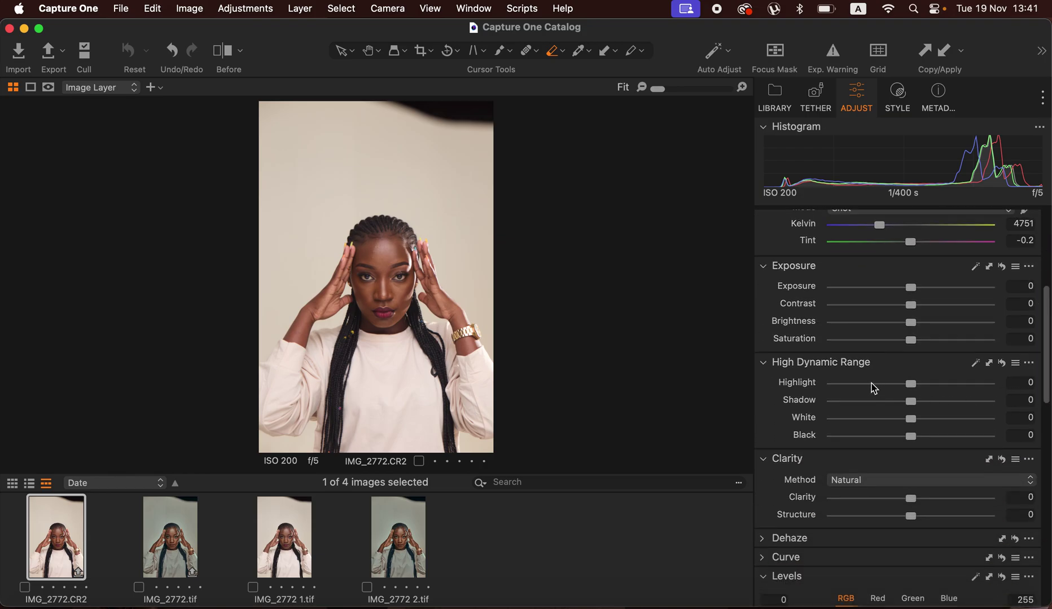
click(854, 386)
drag(856, 389, 850, 419)
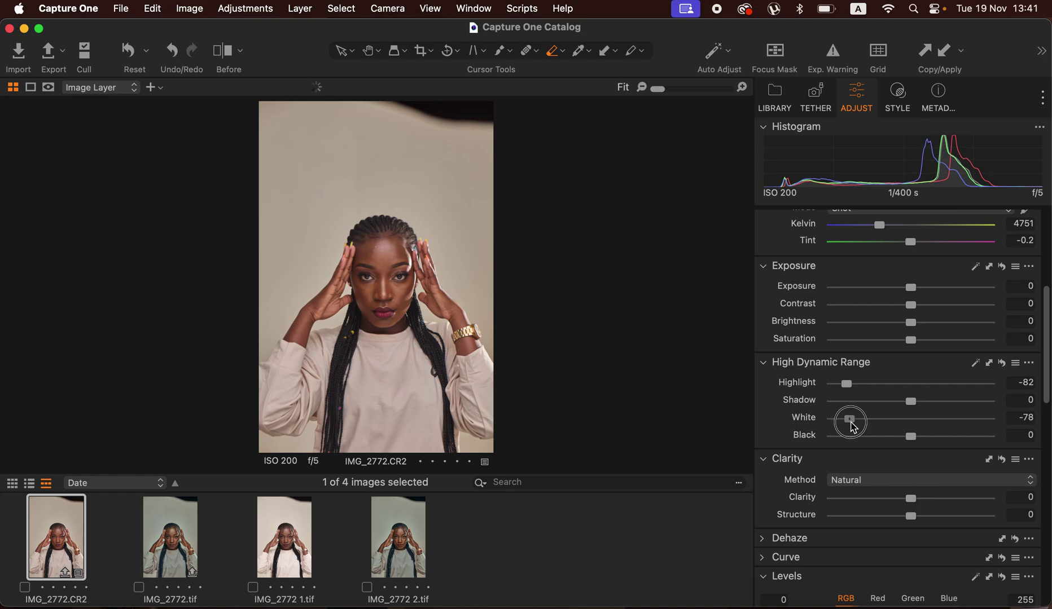
drag(926, 405, 903, 440)
drag(911, 305, 926, 307)
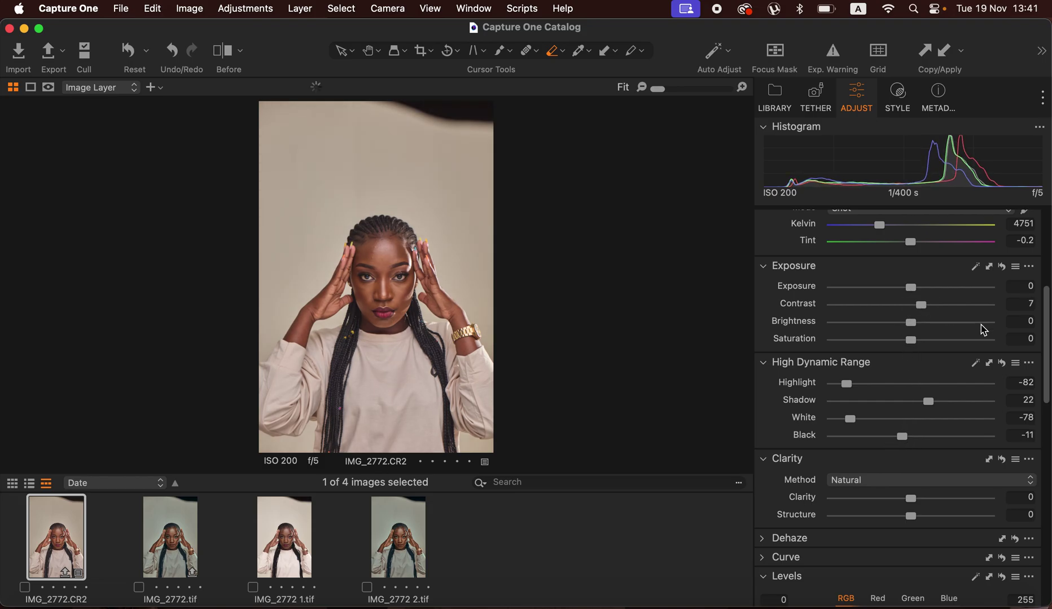
- Move the RGB Levels input handles to black point 9 and white point 249
drag(1045, 387, 1047, 461)
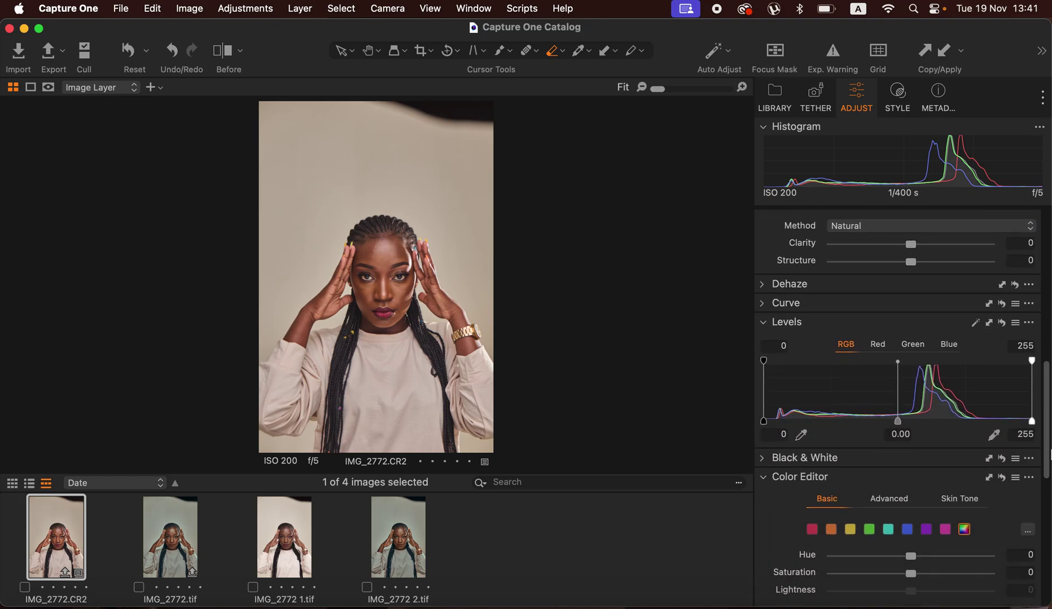
drag(768, 423, 777, 418)
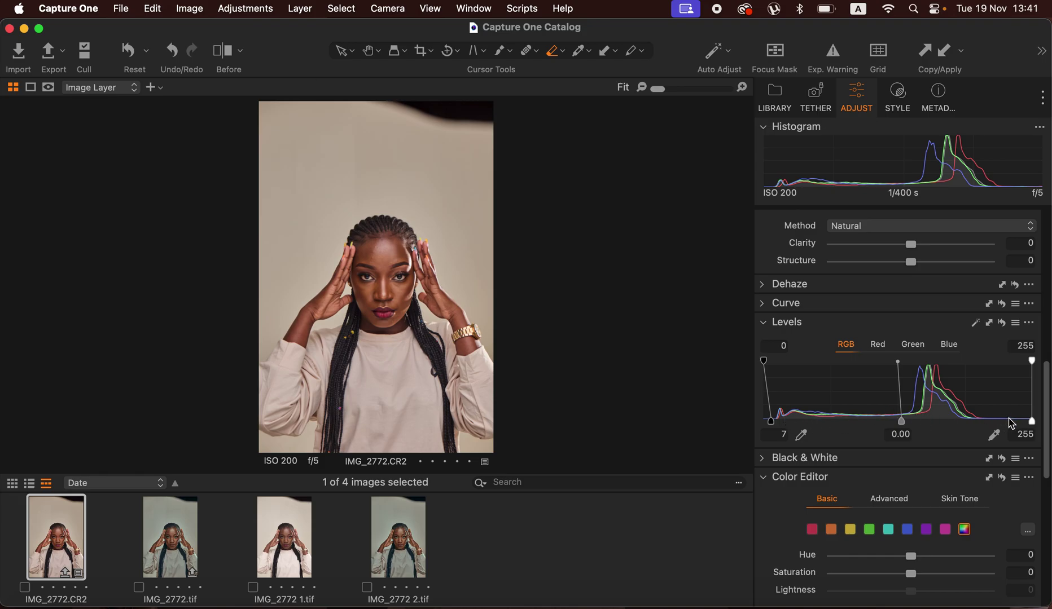
drag(1032, 421, 1023, 420)
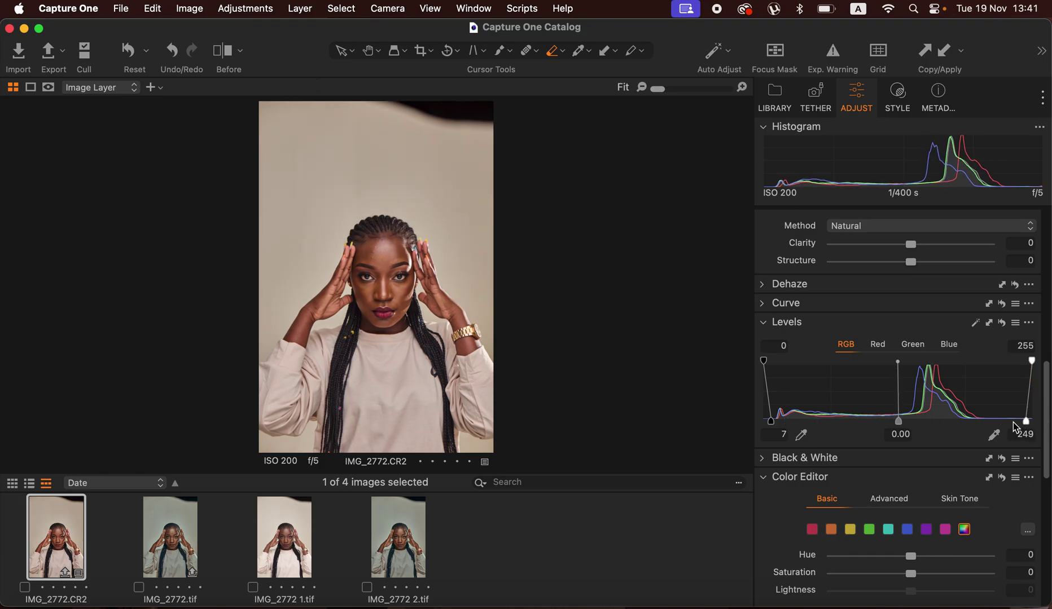
drag(776, 424, 778, 422)
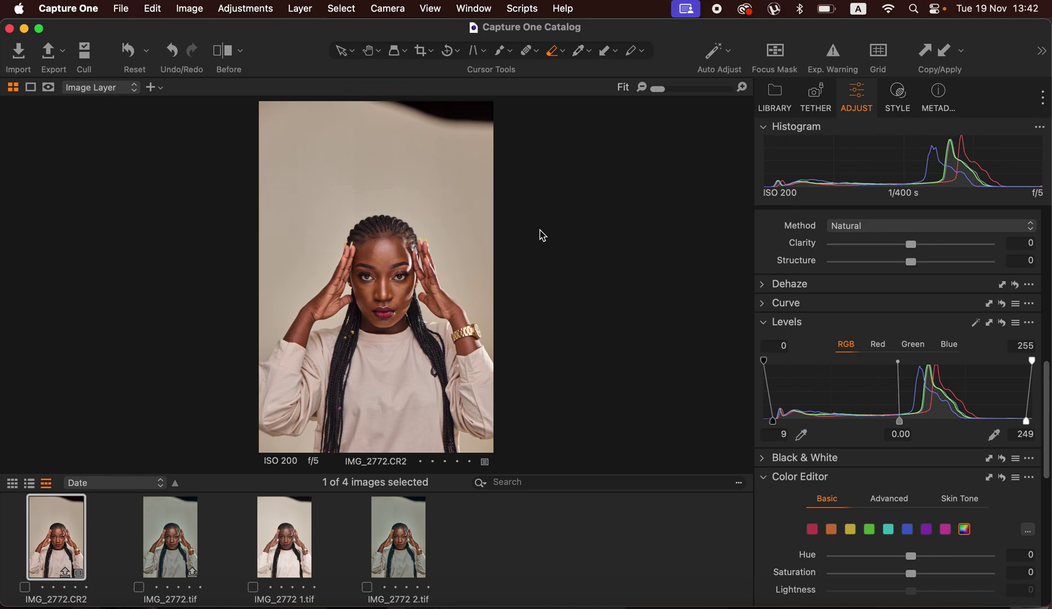
- In Layers & Masks, add Filled Layer 1 as a new filled adjustment layer
scroll(942, 357, up, 10)
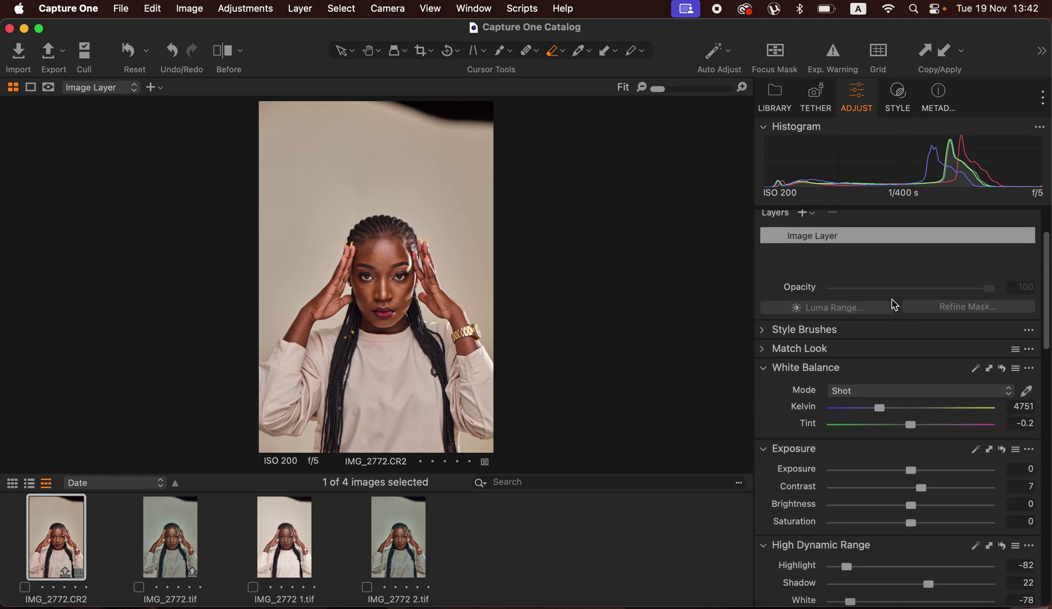
scroll(846, 288, up, 3)
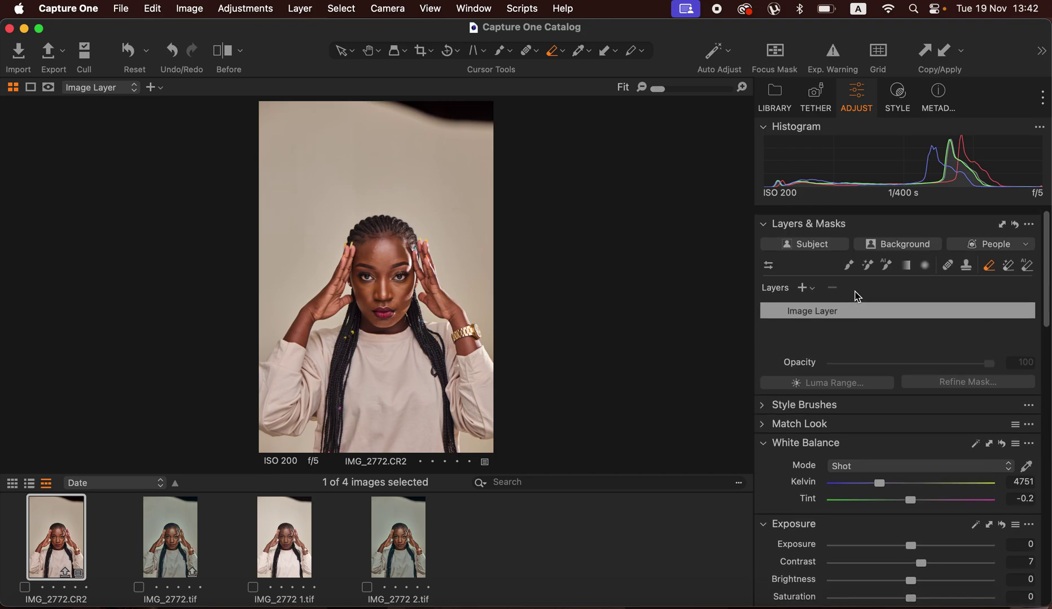
click(806, 288)
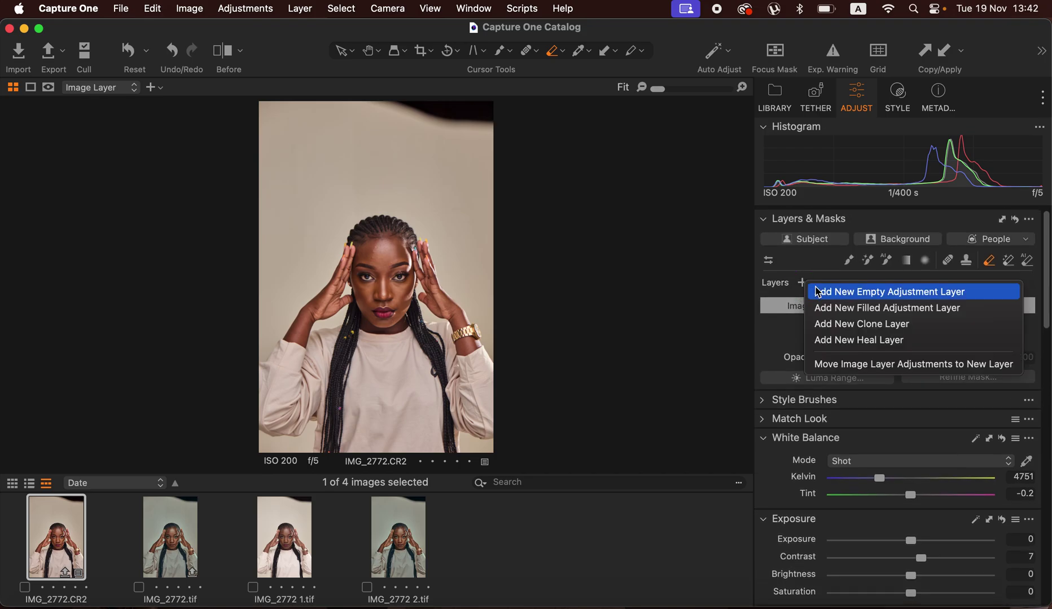
click(855, 308)
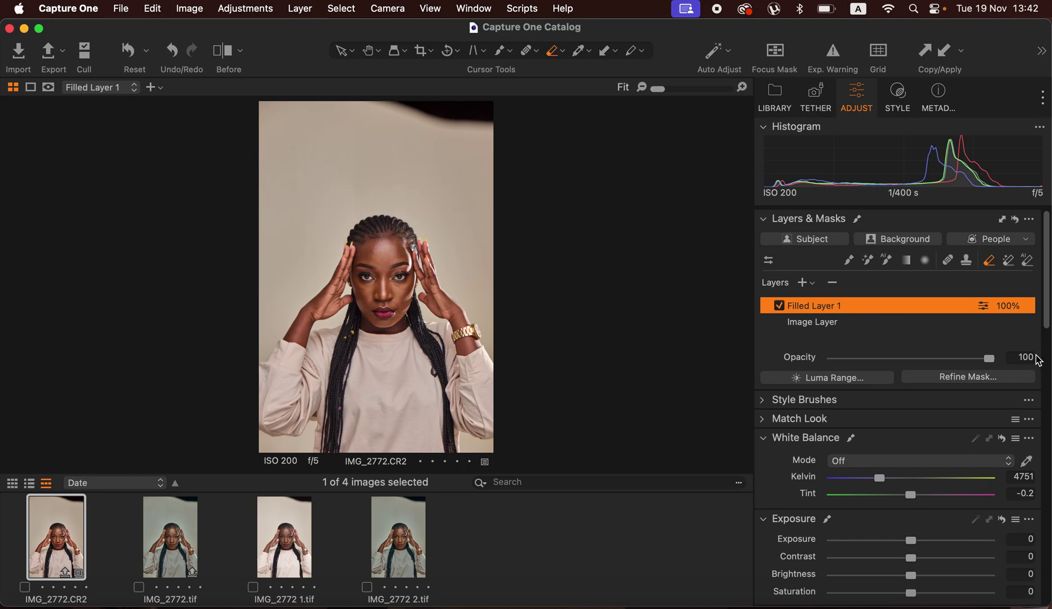
drag(1046, 333, 1044, 525)
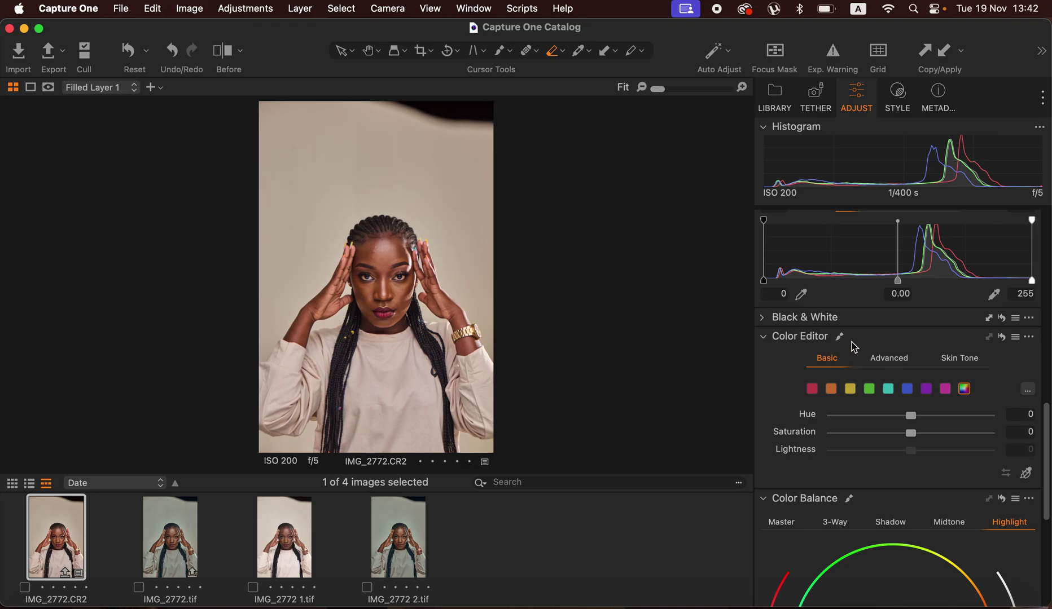
- Switch the Color Editor to its Skin Tone section and zoom the face to 50%
right_click(773, 390)
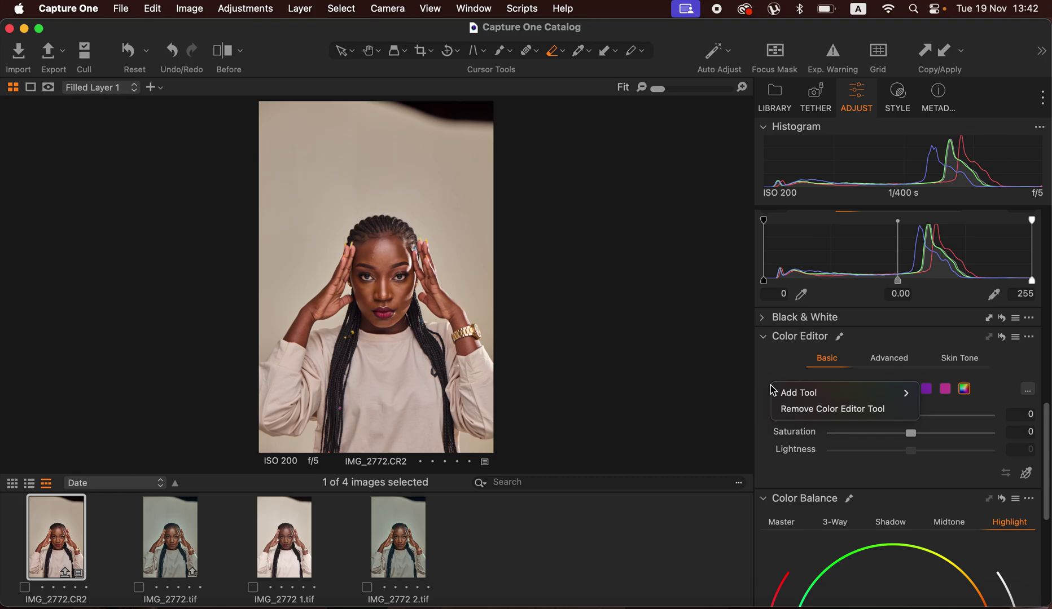
mouse_move(776, 393)
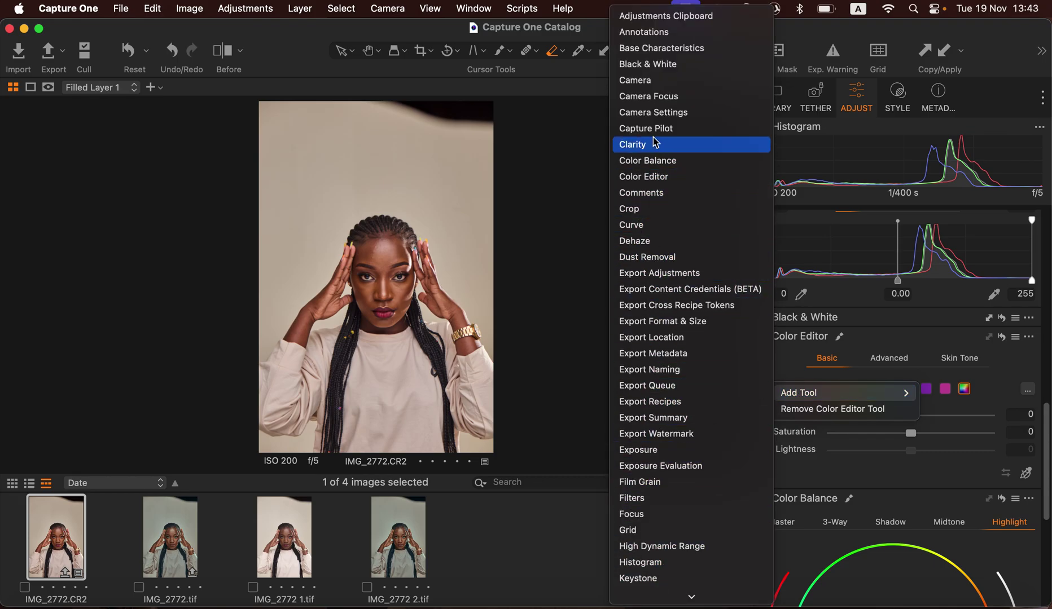
click(1047, 369)
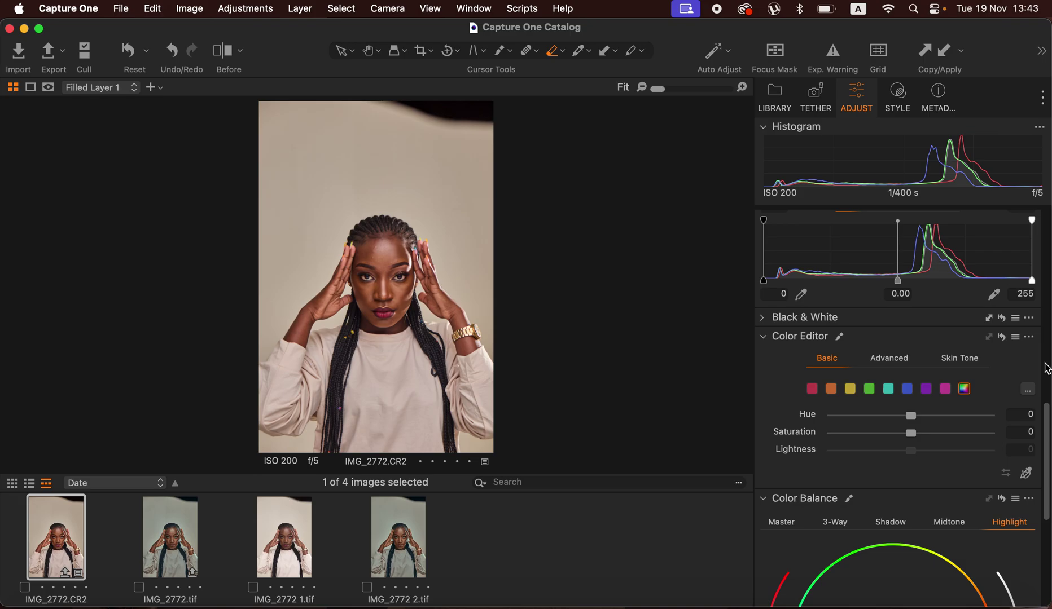
click(959, 364)
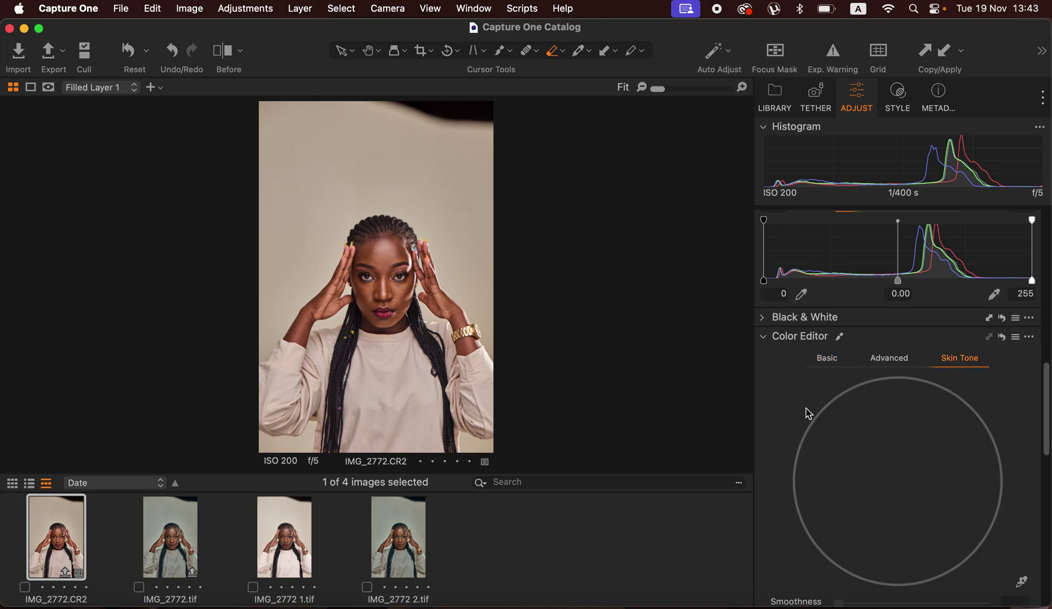
key(super+equal)
key(super+equal)
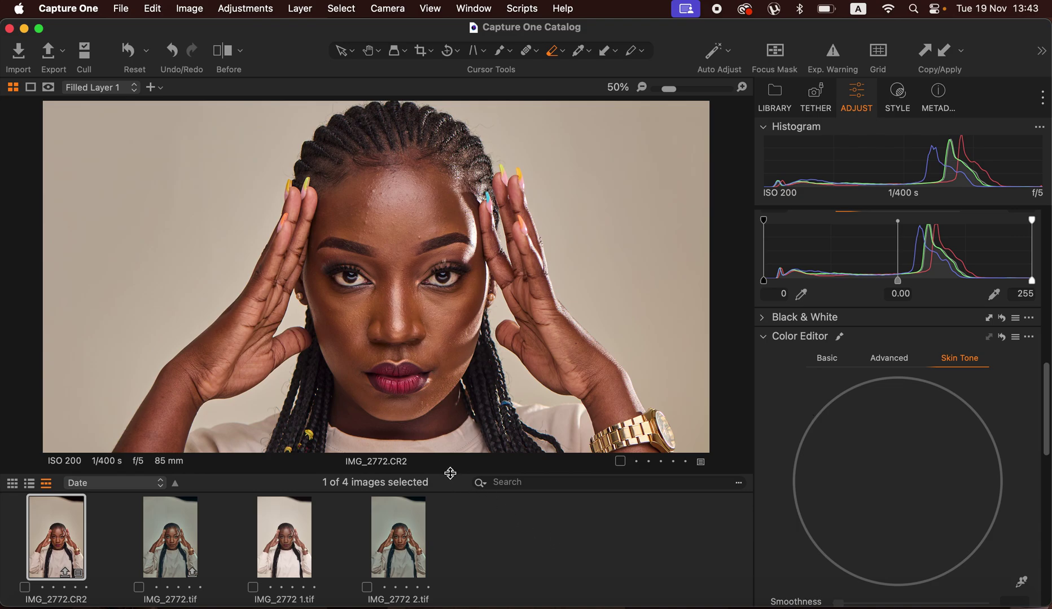
- Shrink the filmstrip, activate the Pick Skin Color Correction picker, and zoom to 100%
drag(450, 473, 462, 533)
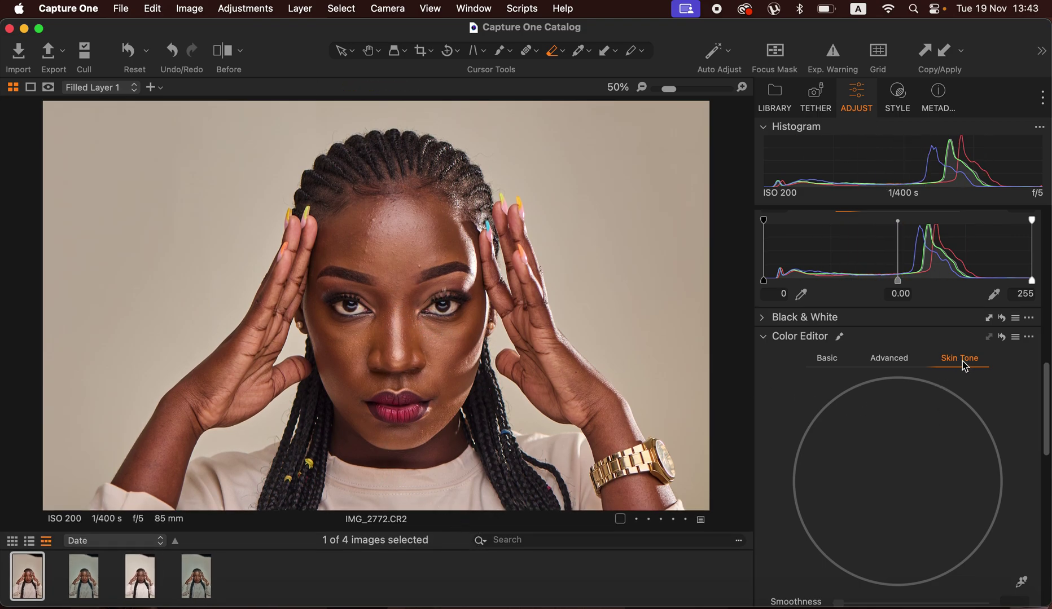
click(1022, 584)
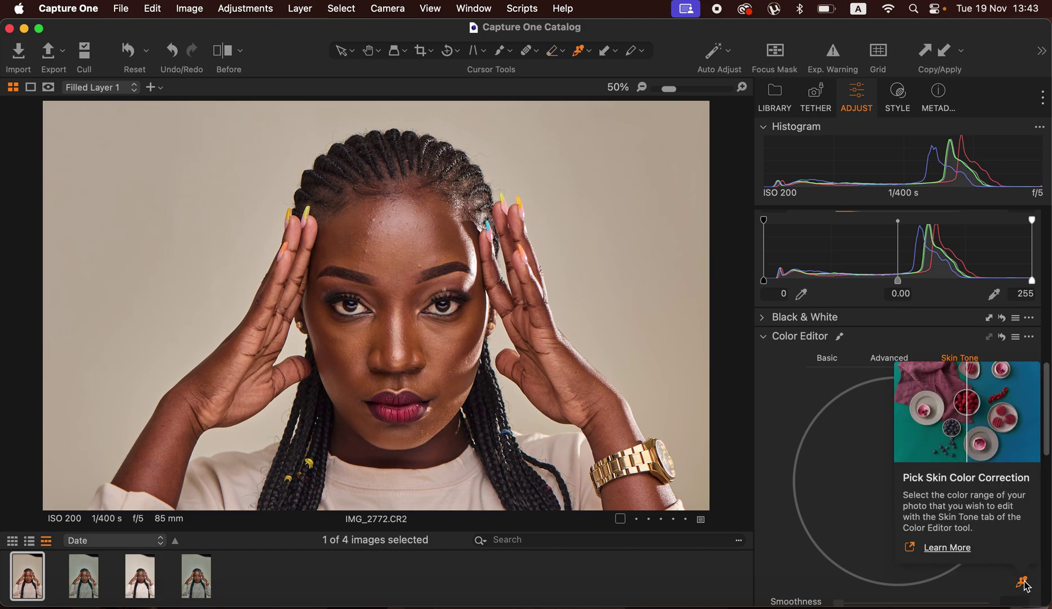
key(super+alt+0)
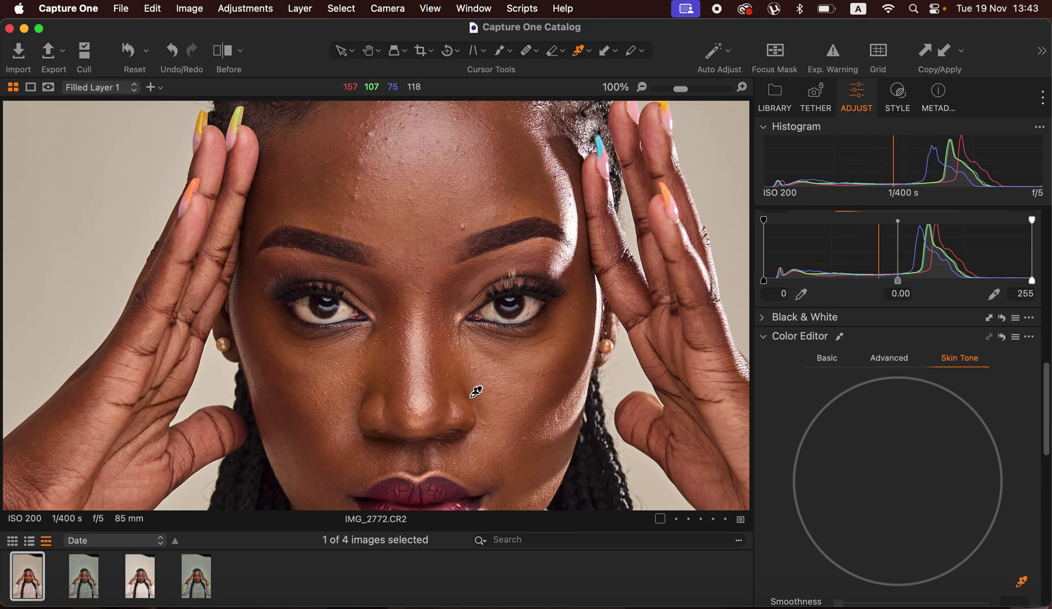
- Sample the cheek's skin colour to define the Skin Tone correction range
click(564, 353)
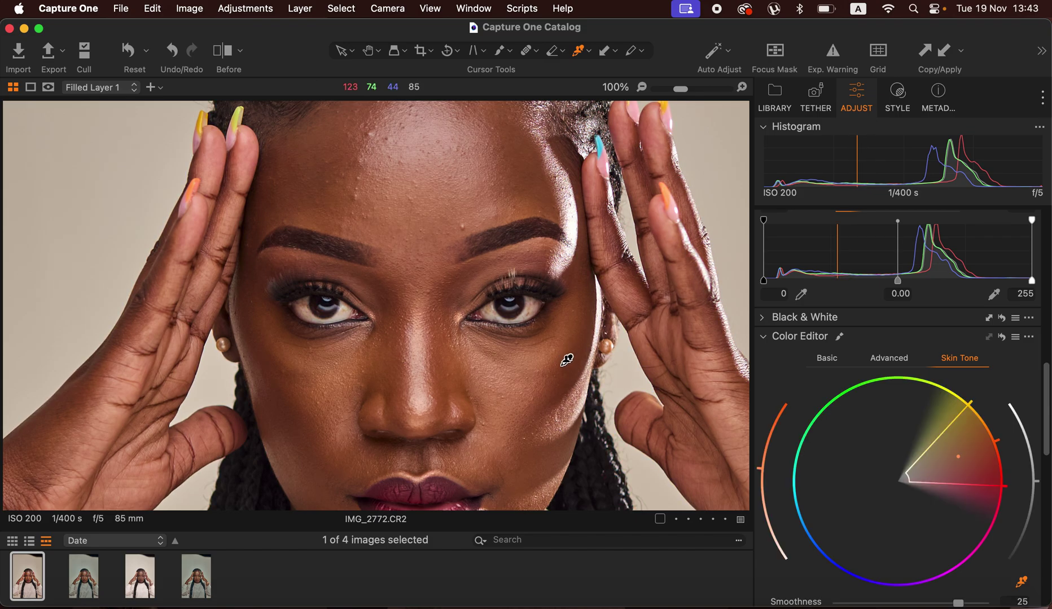
scroll(1046, 439, down, 8)
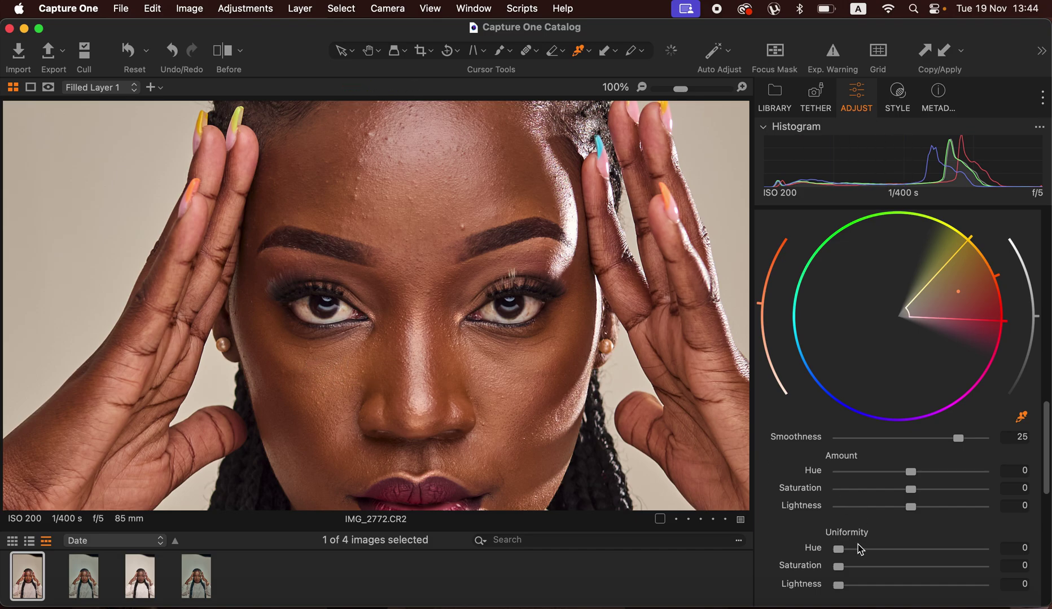
- Raise Skin Tone Uniformity Hue to 97.8 and Uniformity Saturation to 94.5
drag(1049, 470, 1047, 496)
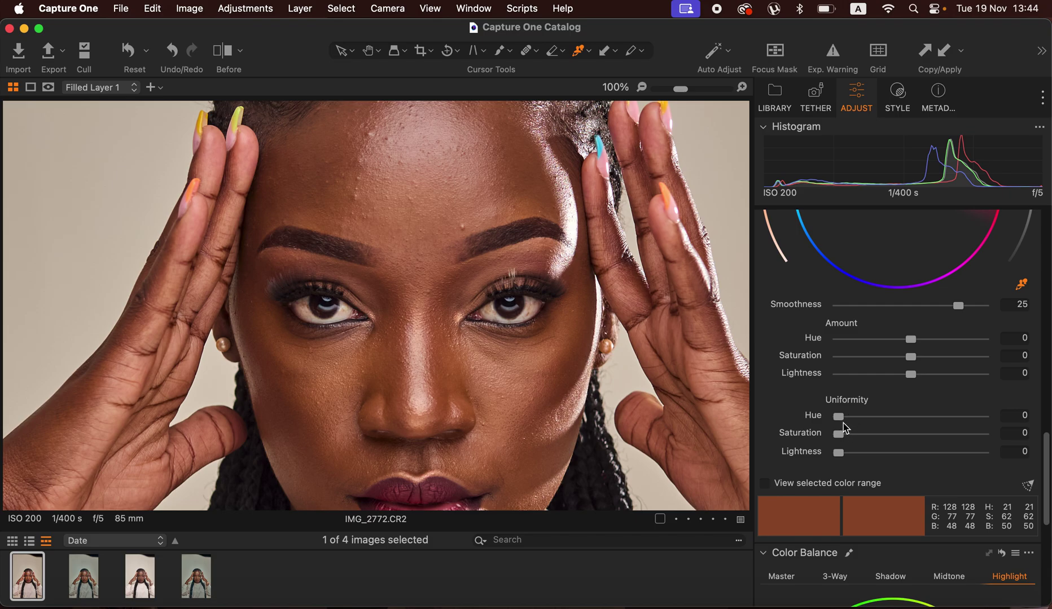
drag(845, 426, 967, 422)
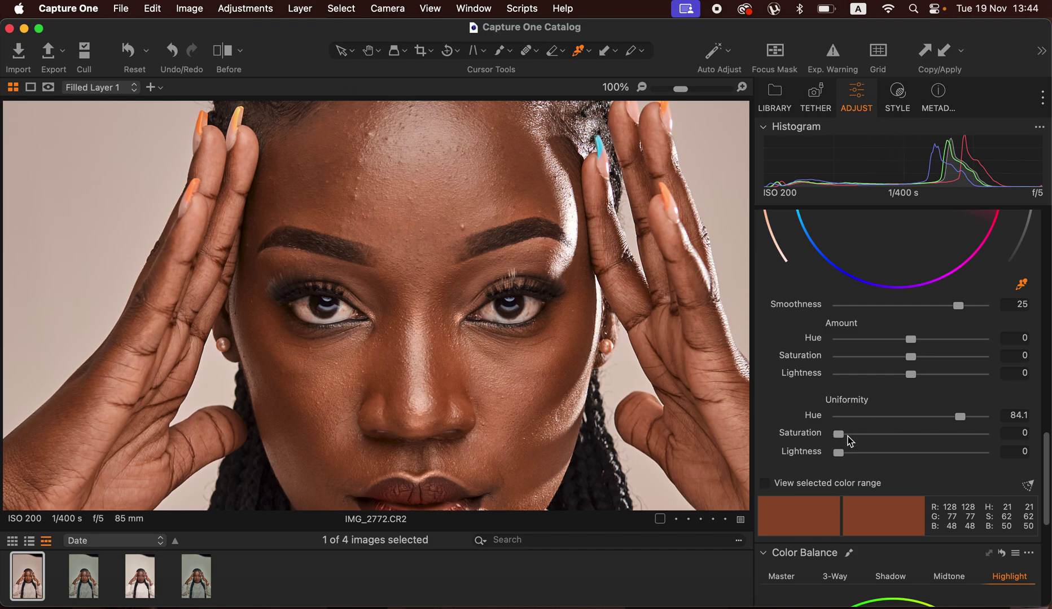
drag(850, 440, 981, 422)
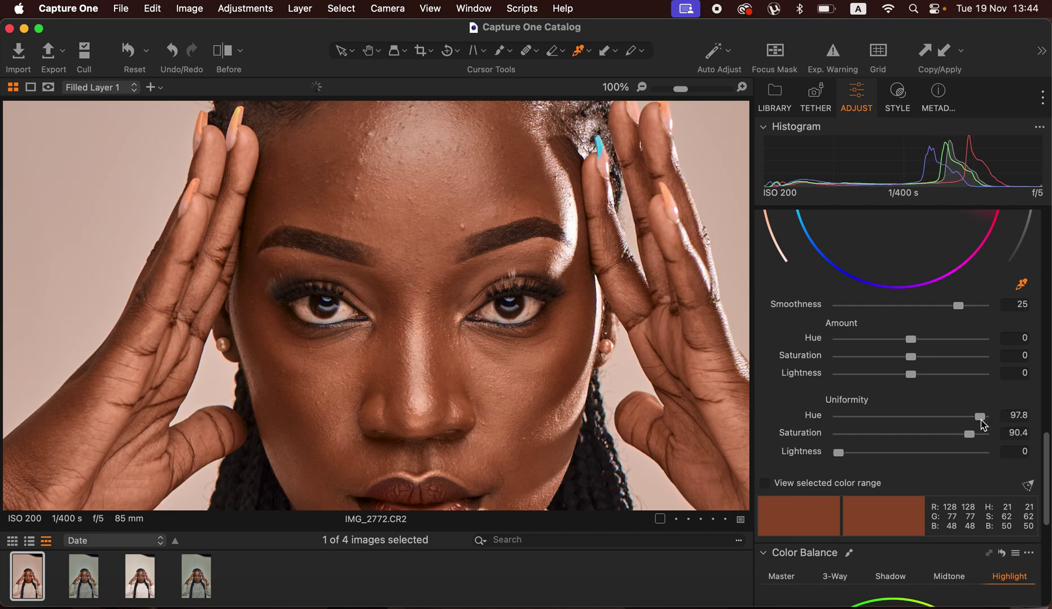
key(super+0)
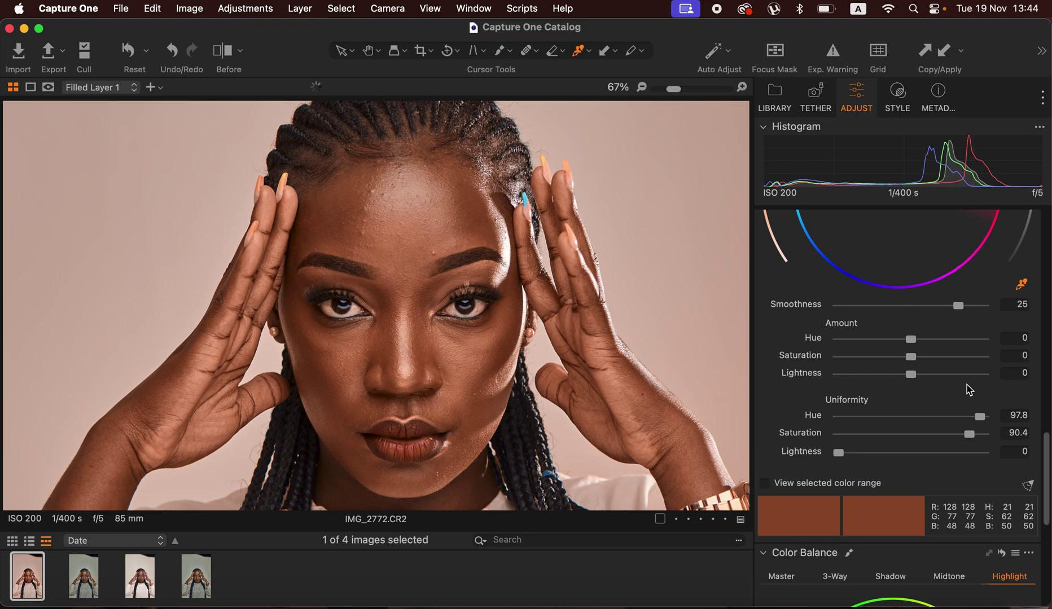
key(super+equal)
key(super+equal)
key(super+equal)
key(super+equal)
drag(975, 434, 978, 435)
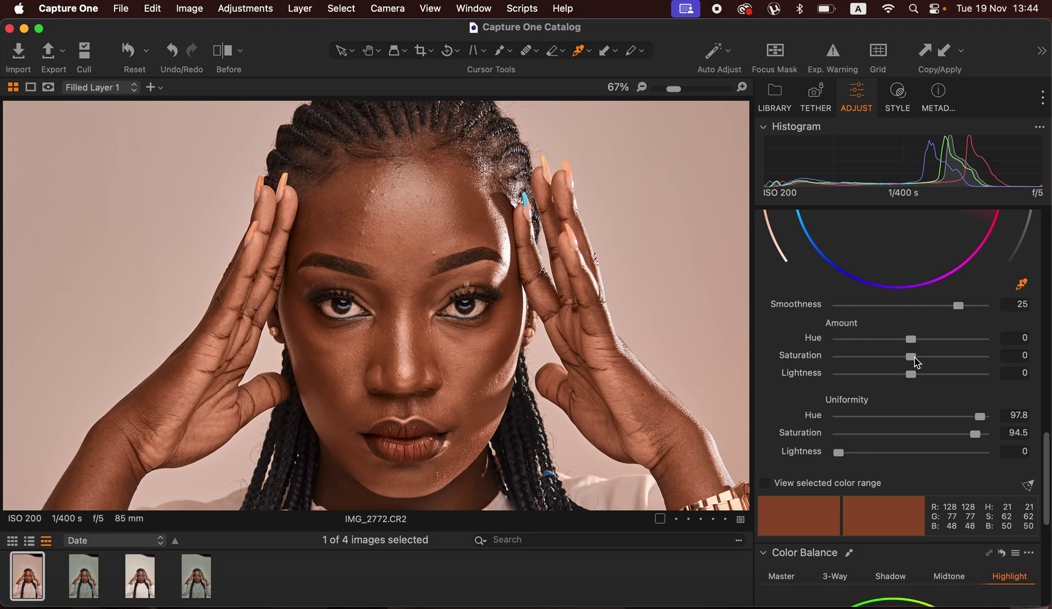
- Set the skin Amount Saturation to 1.3 and Amount Hue to 0.4
mouse_move(915, 358)
mouse_down()
mouse_move(947, 364)
mouse_move(882, 359)
mouse_move(921, 364)
mouse_up()
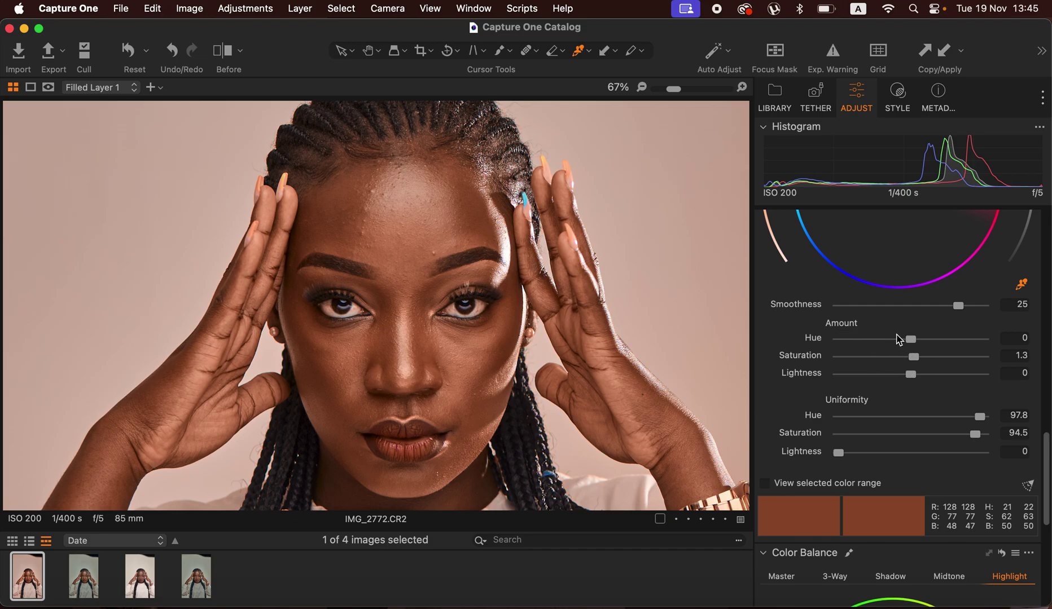
mouse_move(911, 341)
mouse_down()
mouse_move(981, 341)
mouse_move(842, 341)
mouse_move(922, 339)
mouse_up()
drag(922, 342, 922, 341)
key(super+0)
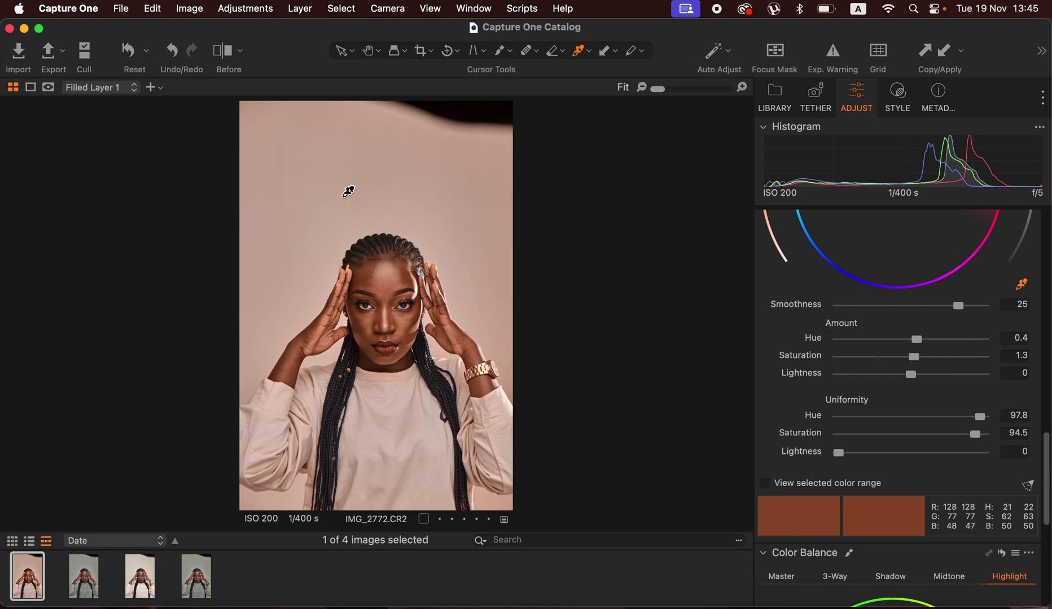
- Turn on the Before/After split and sweep its divider across the portrait
click(223, 51)
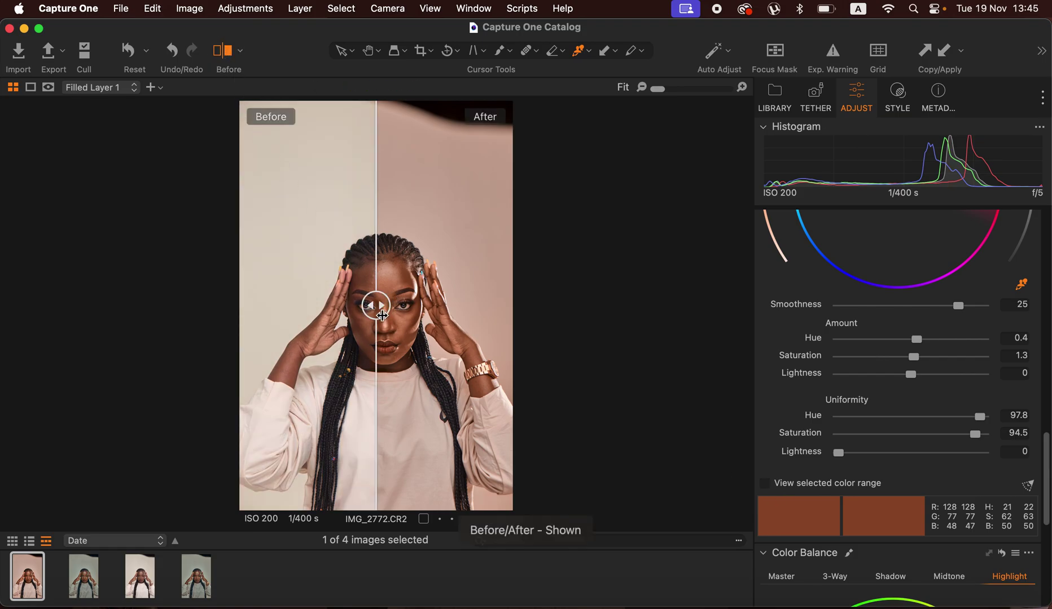
drag(382, 315, 197, 321)
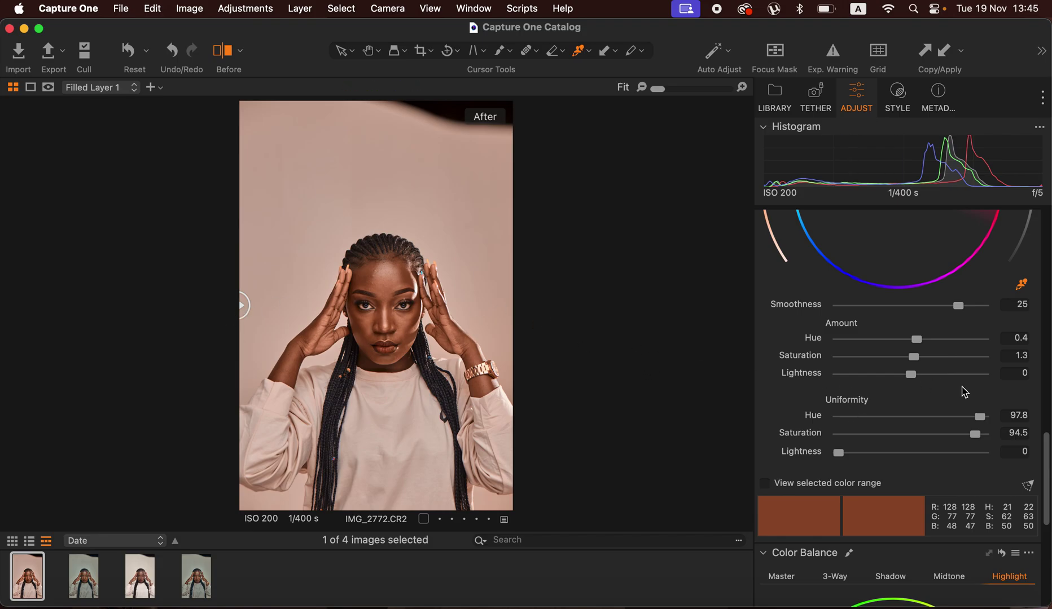
drag(1045, 467, 1044, 243)
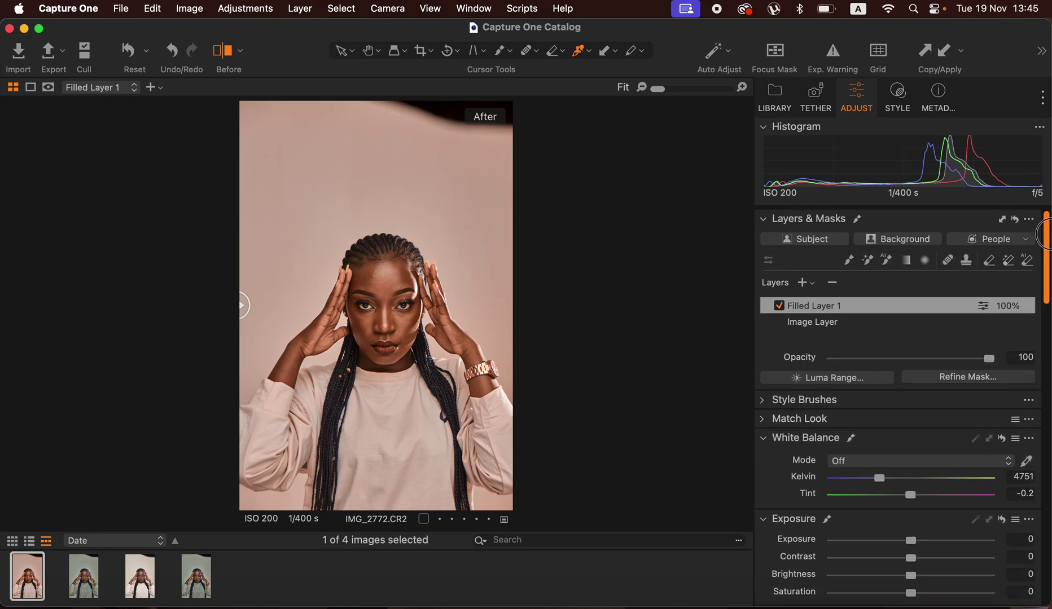
click(989, 261)
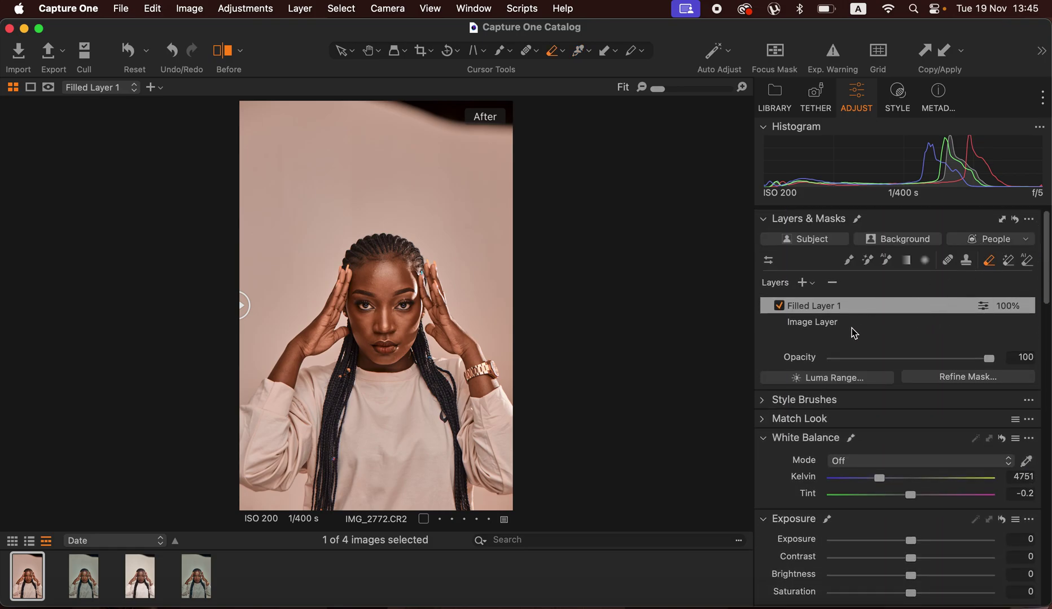
key(super+alt+0)
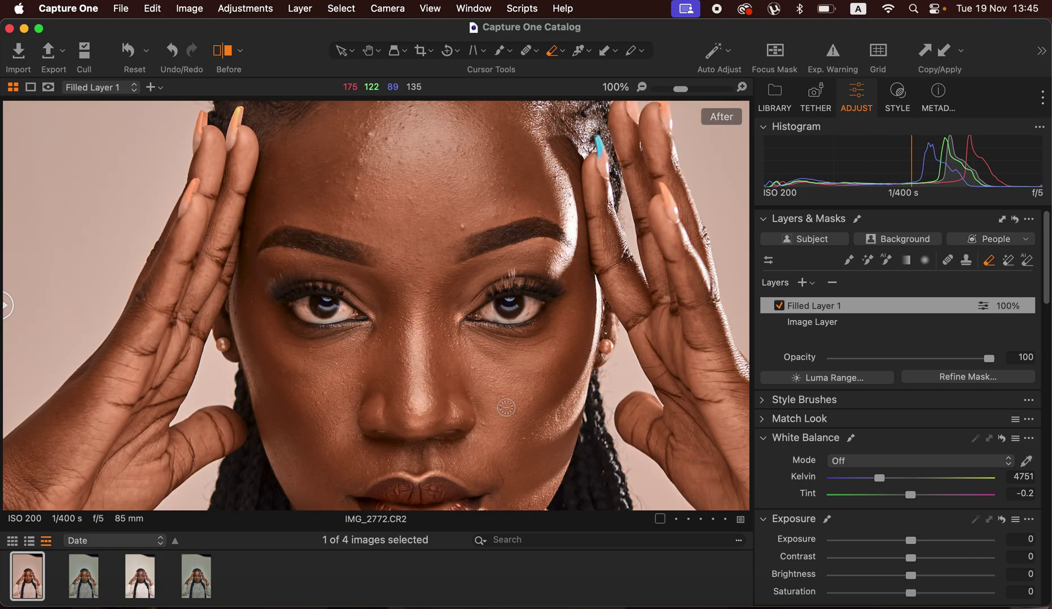
drag(505, 430, 514, 346)
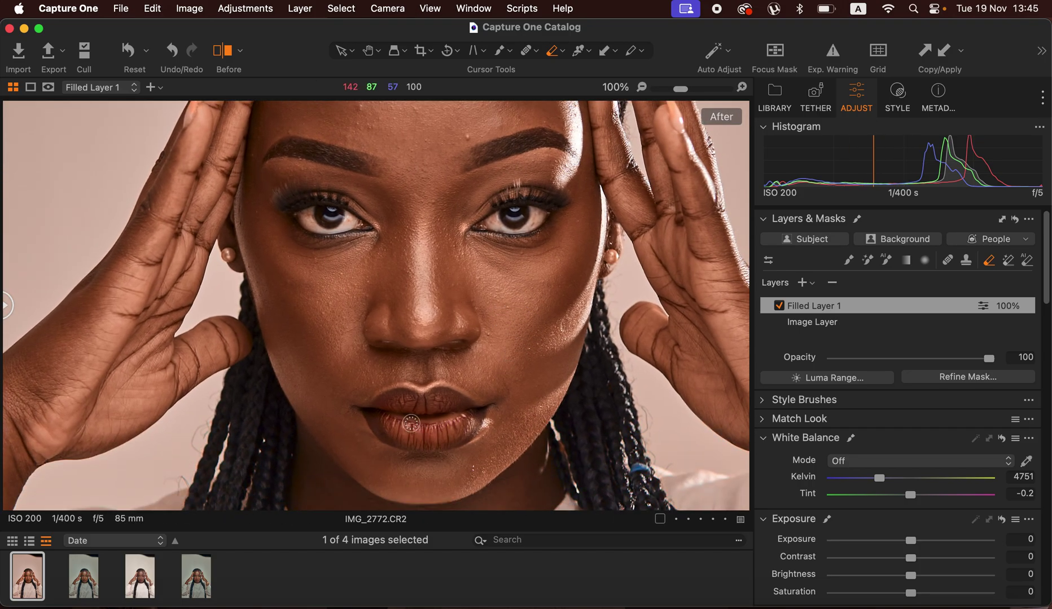
mouse_move(381, 418)
mouse_down()
mouse_move(436, 434)
mouse_move(404, 430)
mouse_move(427, 427)
mouse_move(404, 406)
mouse_move(433, 397)
mouse_move(436, 420)
mouse_move(423, 431)
mouse_move(444, 424)
mouse_move(451, 434)
mouse_move(448, 422)
mouse_move(386, 417)
mouse_move(429, 436)
mouse_up()
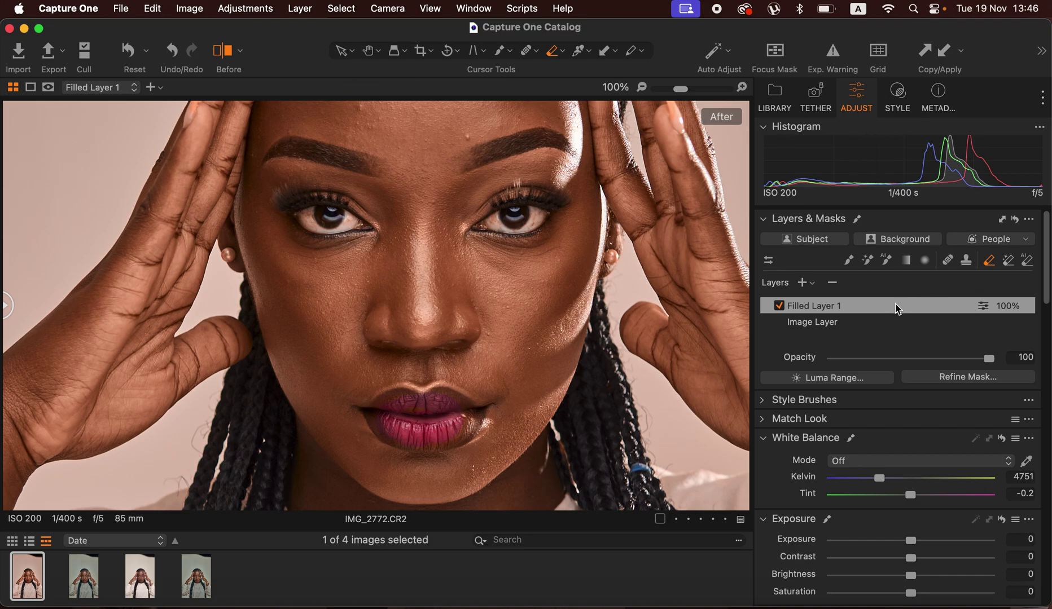
key(super+z)
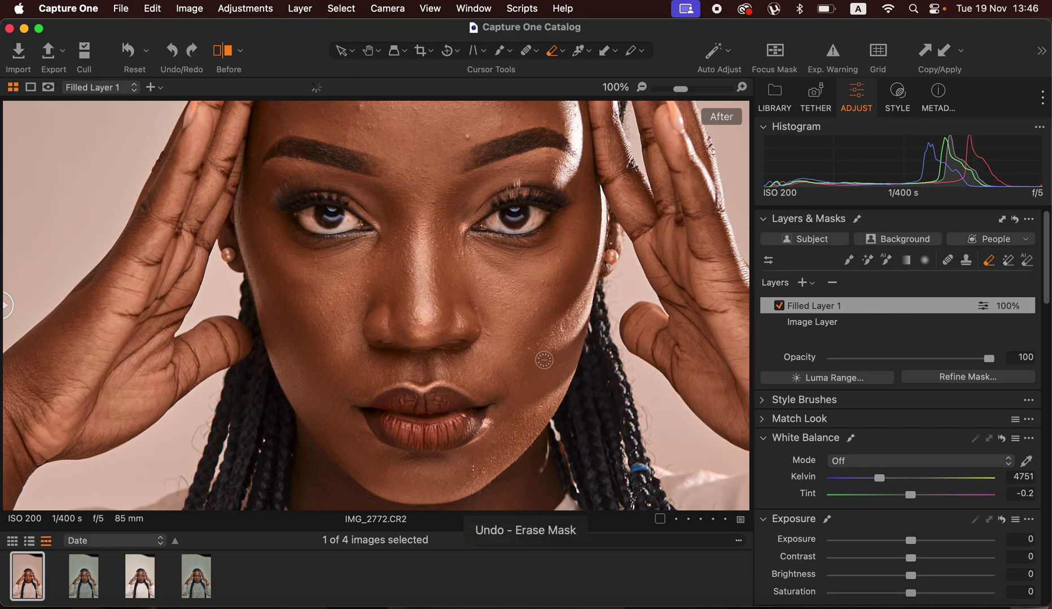
key(super+0)
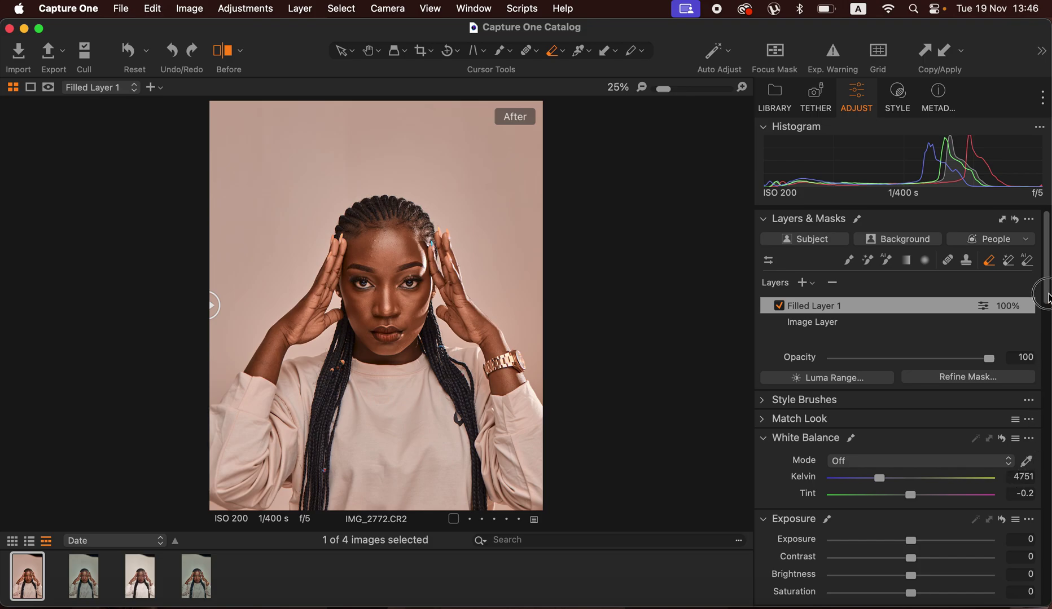
- Select the orange range in Color Editor Basic and lower its Lightness to -4.3
drag(1047, 298, 987, 419)
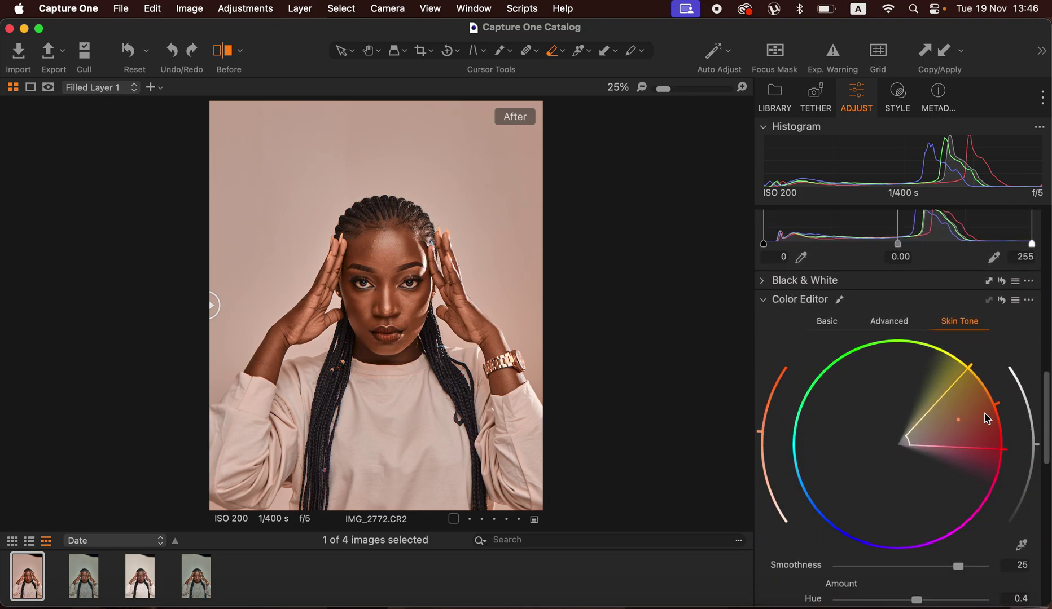
click(827, 323)
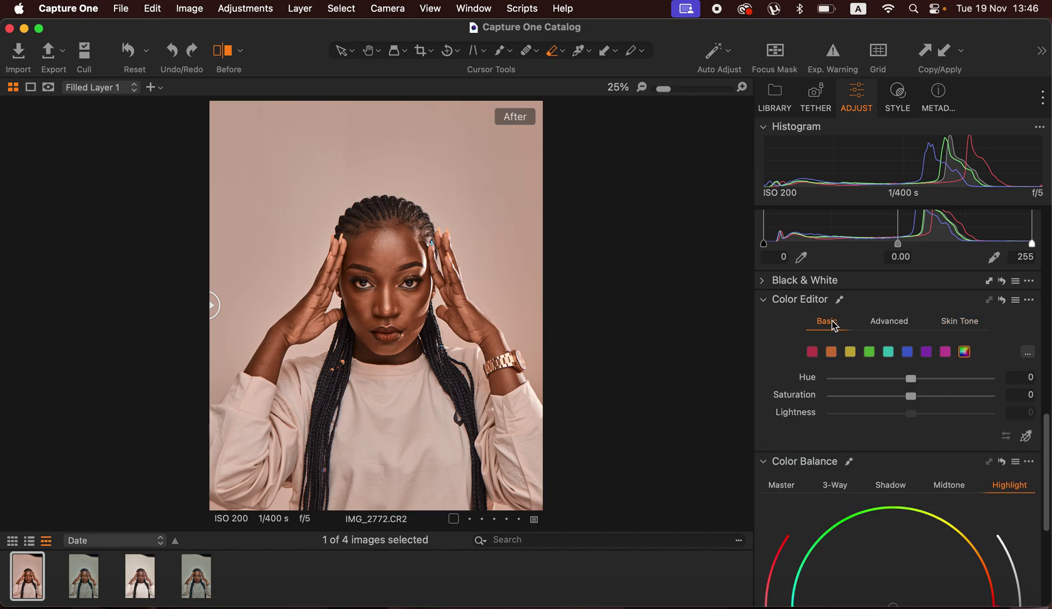
click(832, 353)
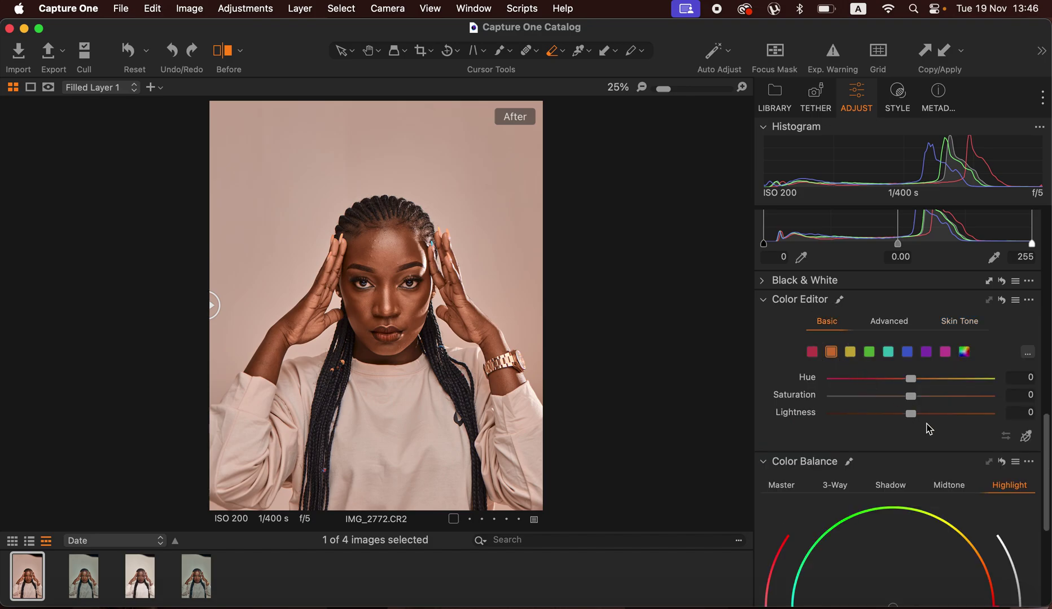
mouse_move(914, 418)
mouse_down()
mouse_move(896, 416)
mouse_move(907, 418)
mouse_up()
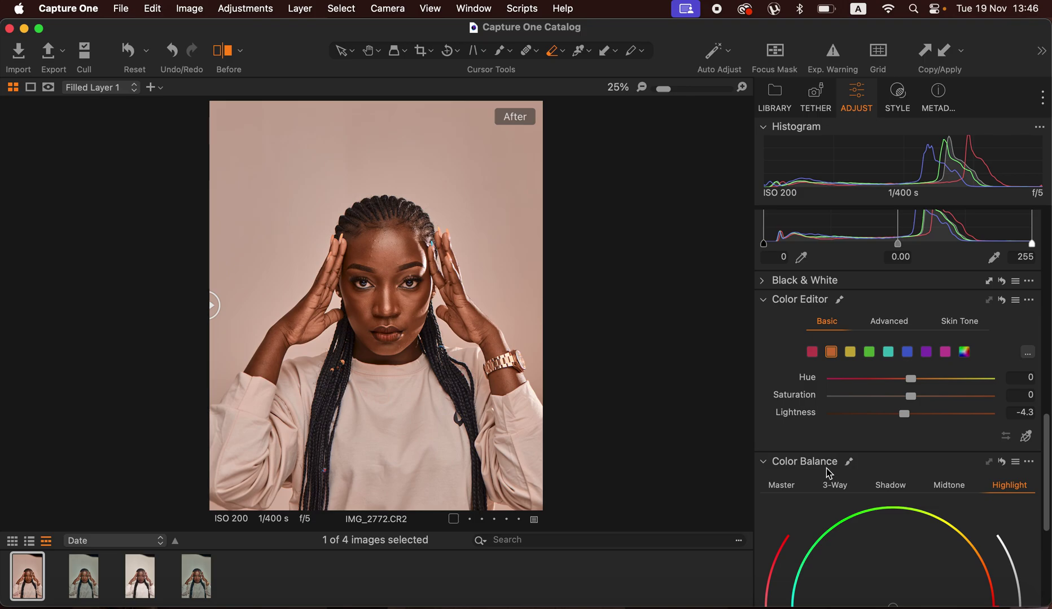
drag(1048, 469, 1043, 514)
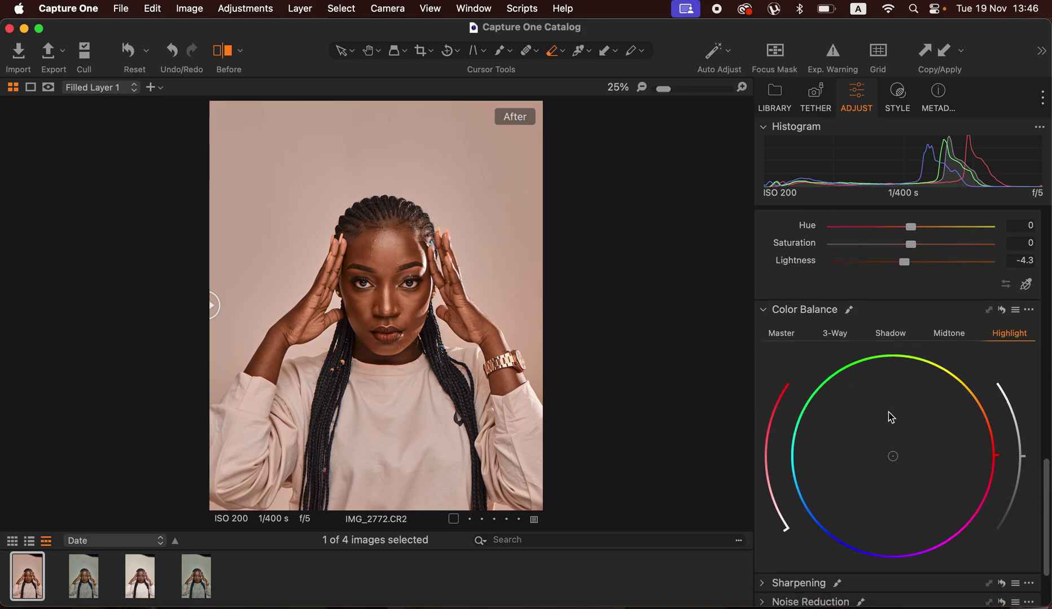
- Push the Color Balance highlights toward cyan so the pink background turns pale, cool cyan
click(890, 335)
click(951, 337)
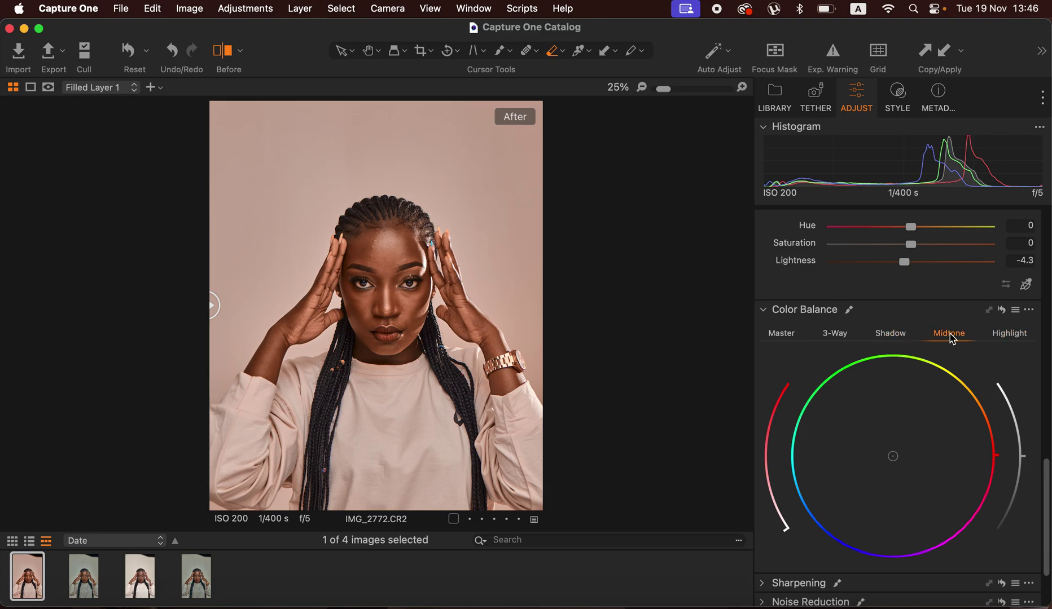
click(1014, 335)
drag(889, 458, 834, 457)
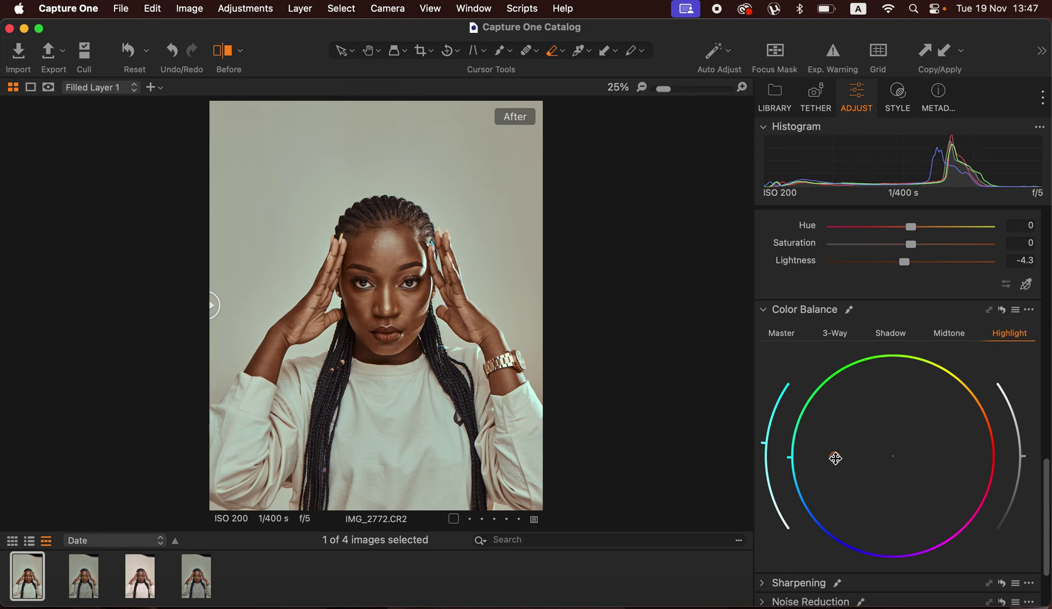
drag(835, 458, 829, 451)
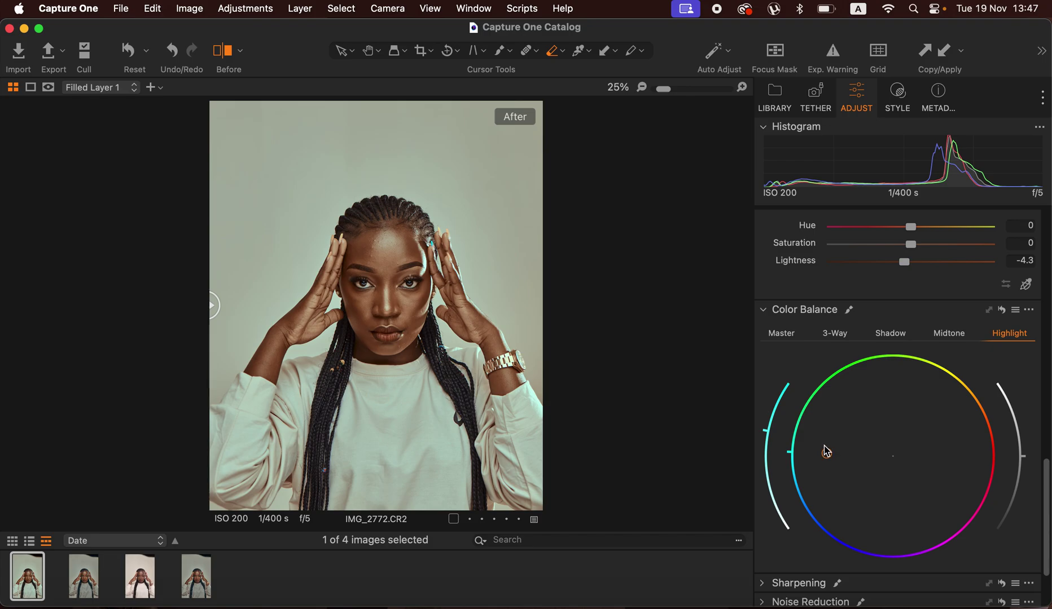
drag(835, 458, 832, 454)
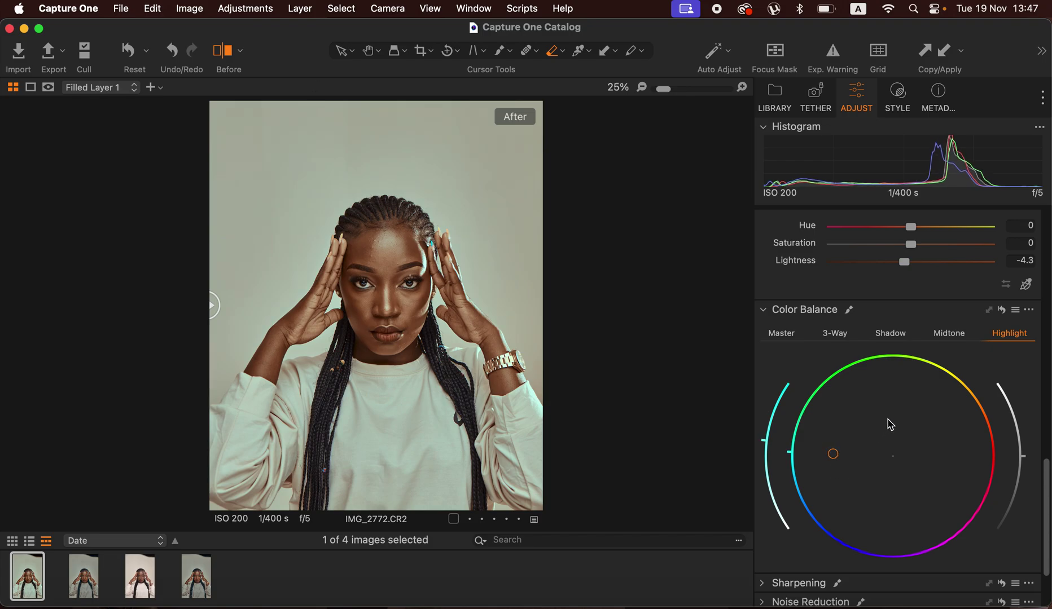
- Tint the Color Balance shadows toward blue, then ease it back to a subtle blue
click(890, 336)
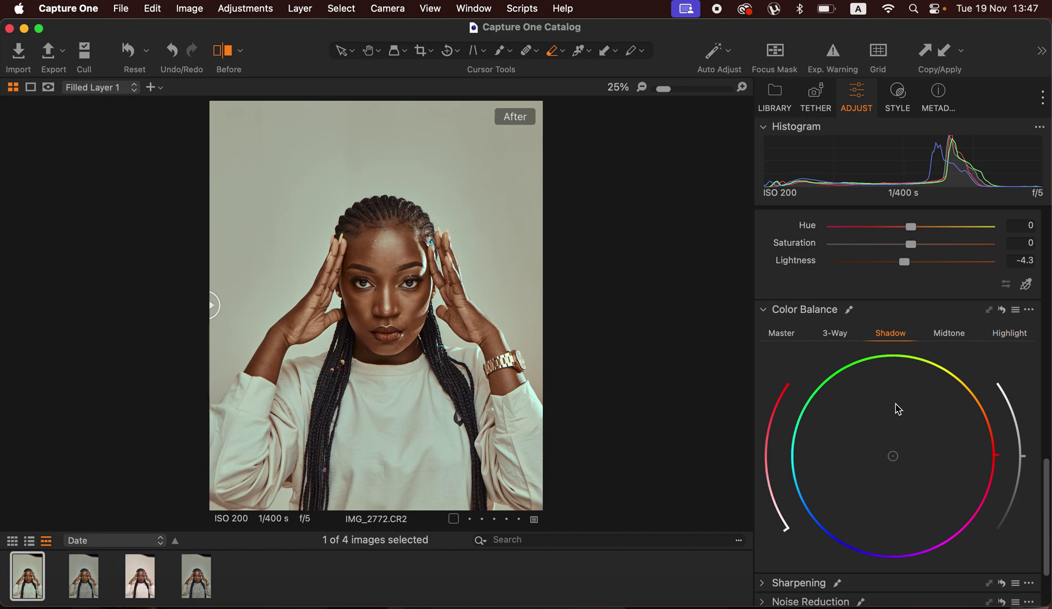
drag(892, 455, 839, 510)
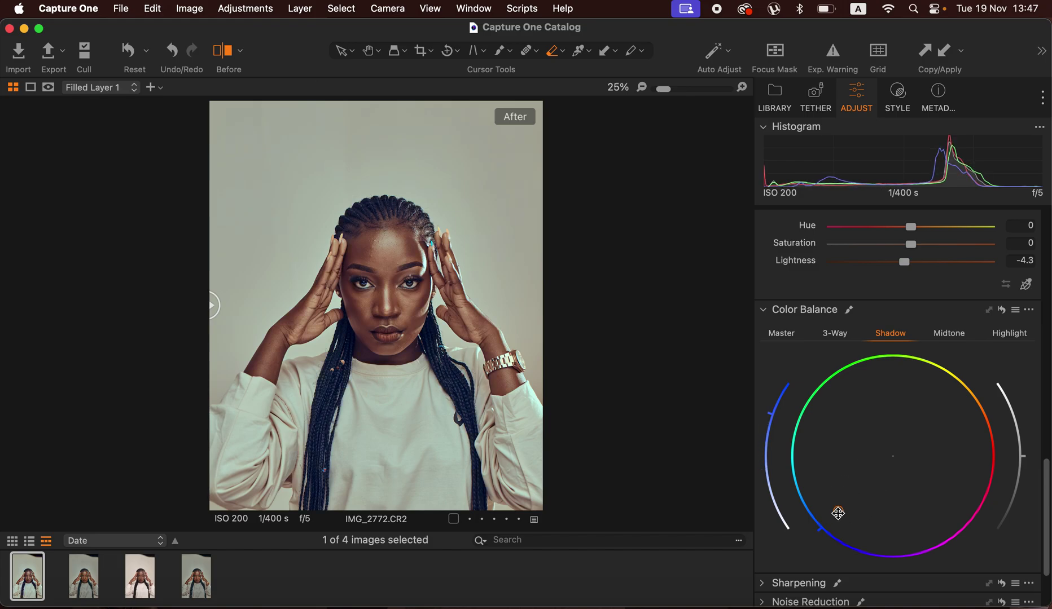
drag(839, 511, 879, 471)
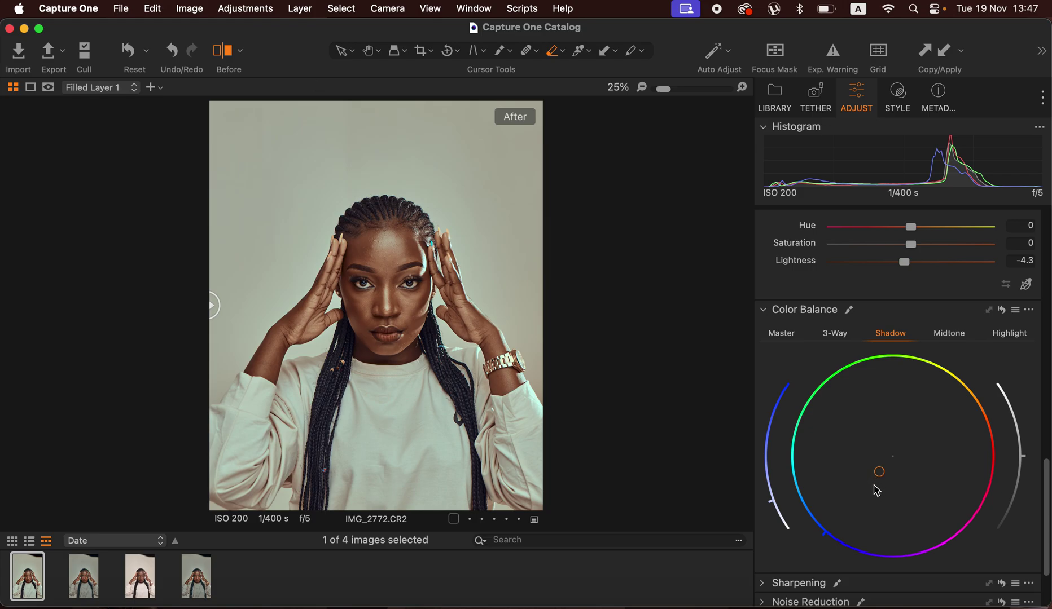
- Nudge the midtones slightly toward yellow and lower the orange saturation to -4.6
click(943, 336)
drag(900, 458, 900, 448)
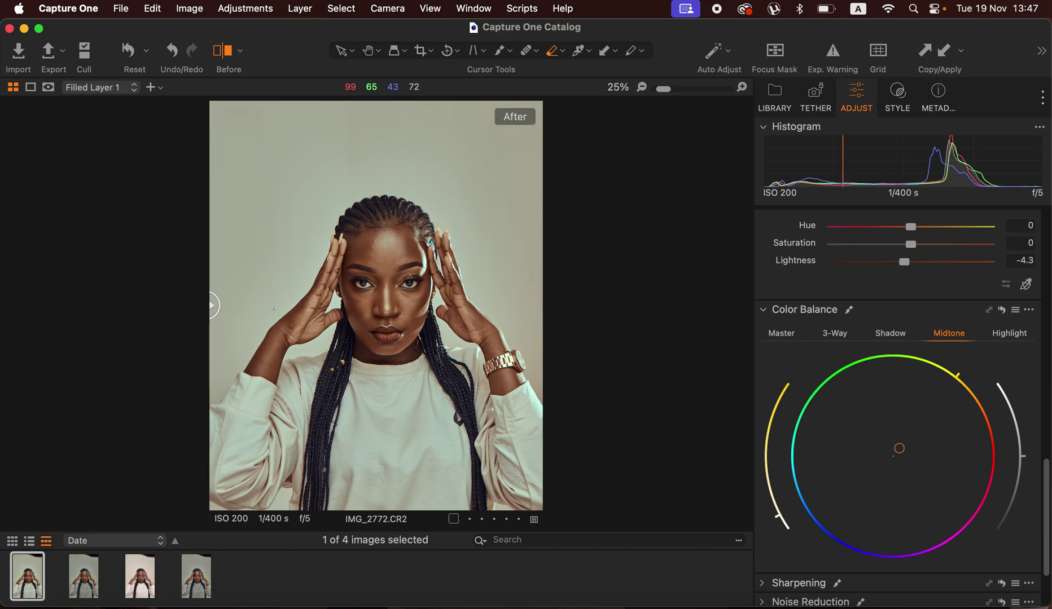
drag(213, 306, 231, 320)
drag(910, 245, 908, 248)
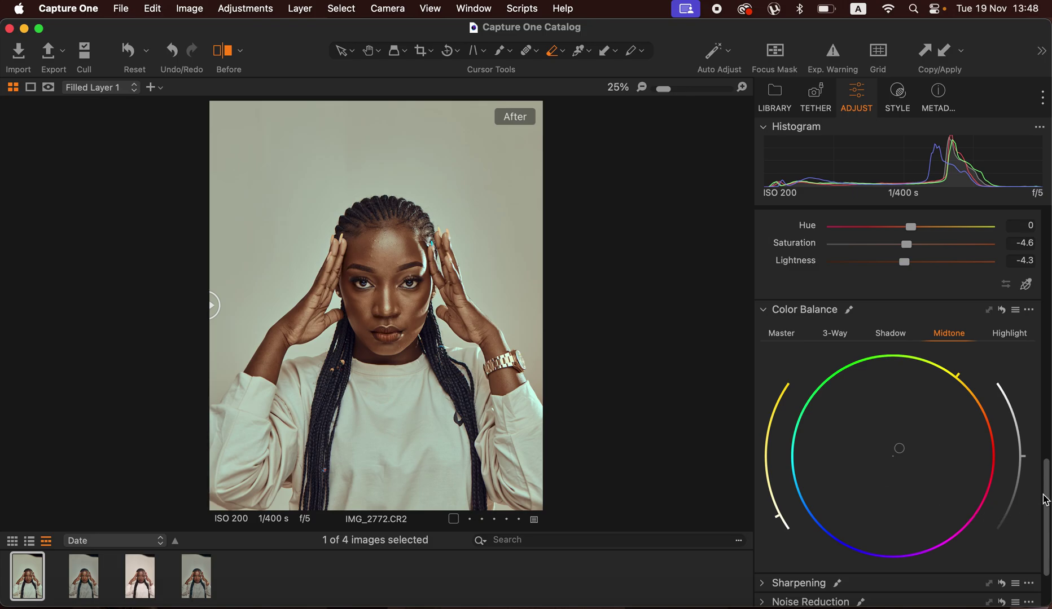
scroll(1047, 496, up, 15)
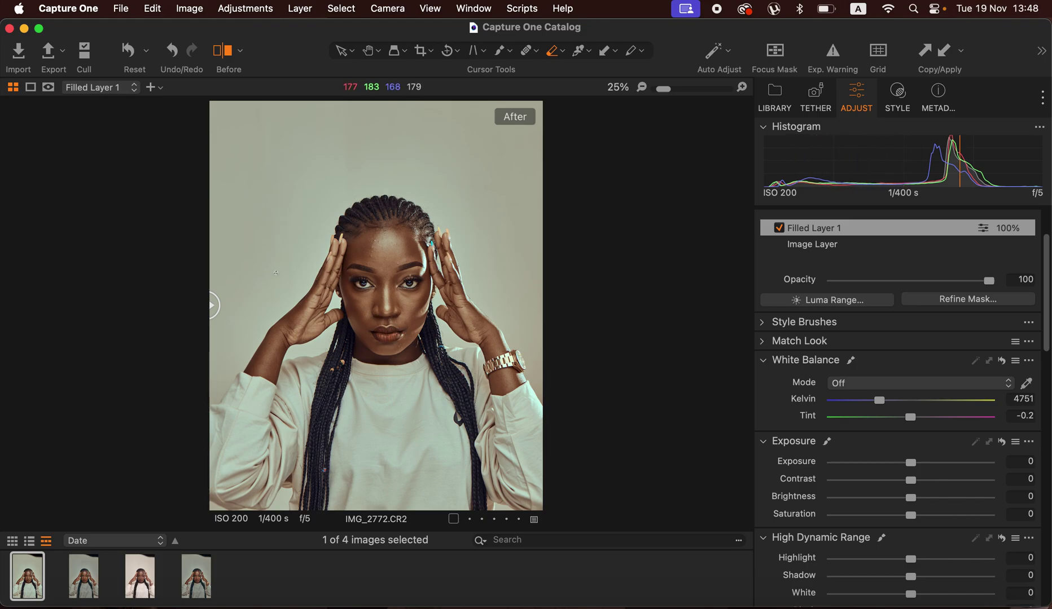
- Copy the portrait's adjustments and apply them to the third shot, IMG_2772 1.tif
click(248, 8)
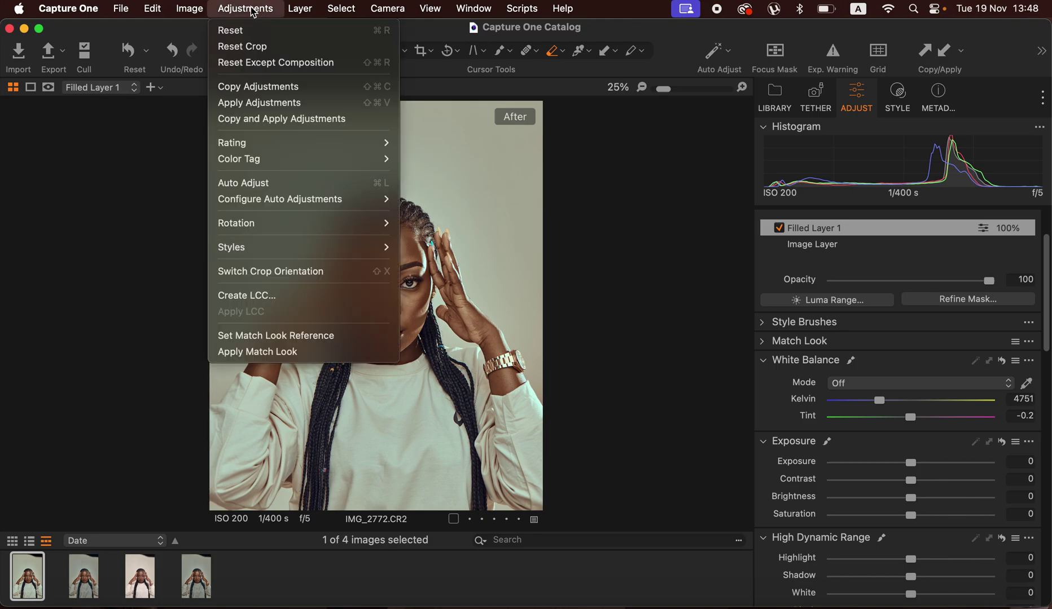
click(263, 87)
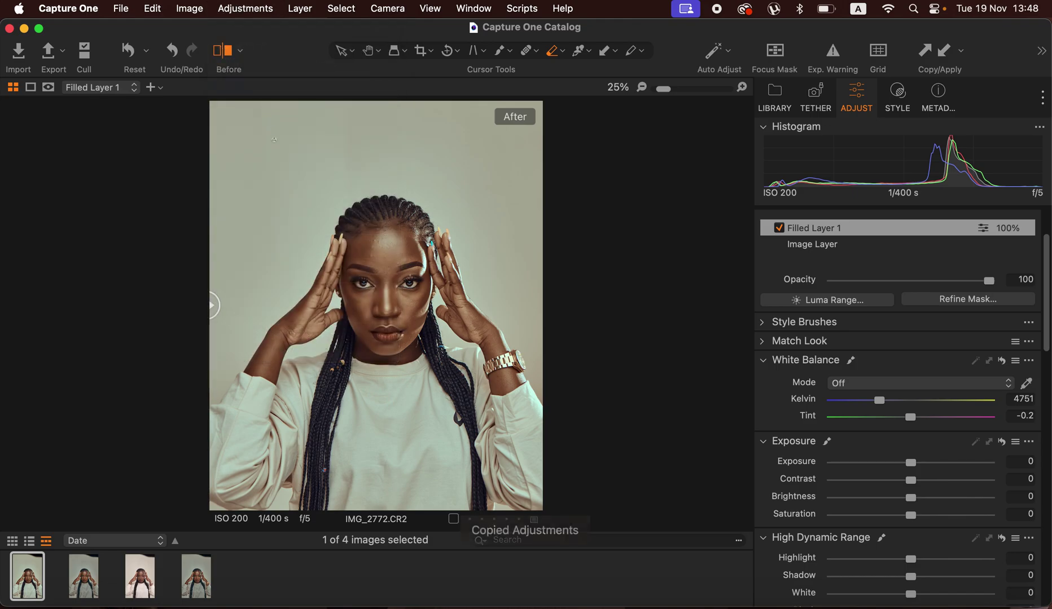
click(141, 589)
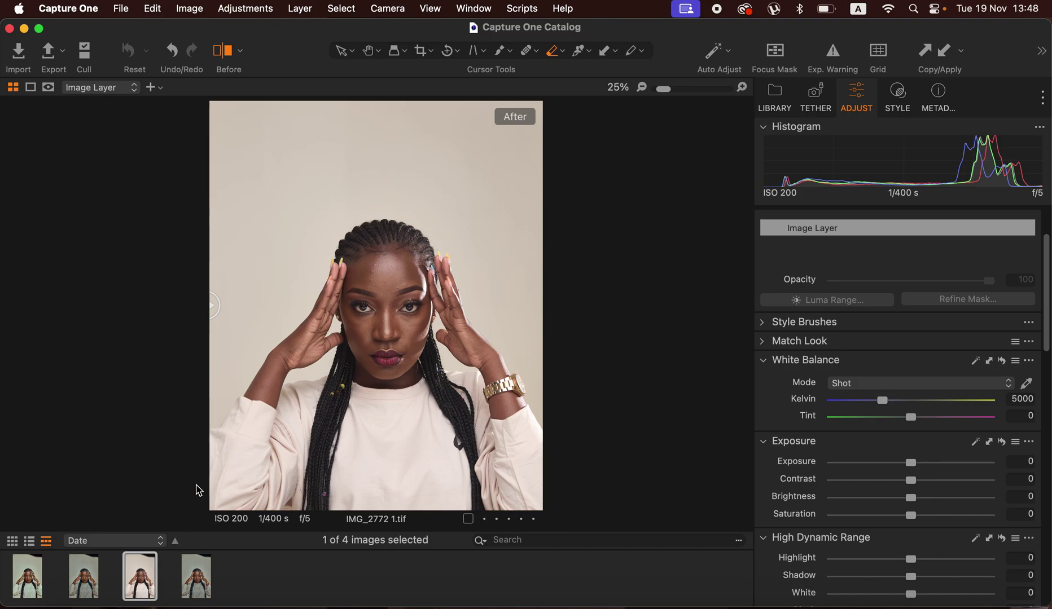
click(257, 8)
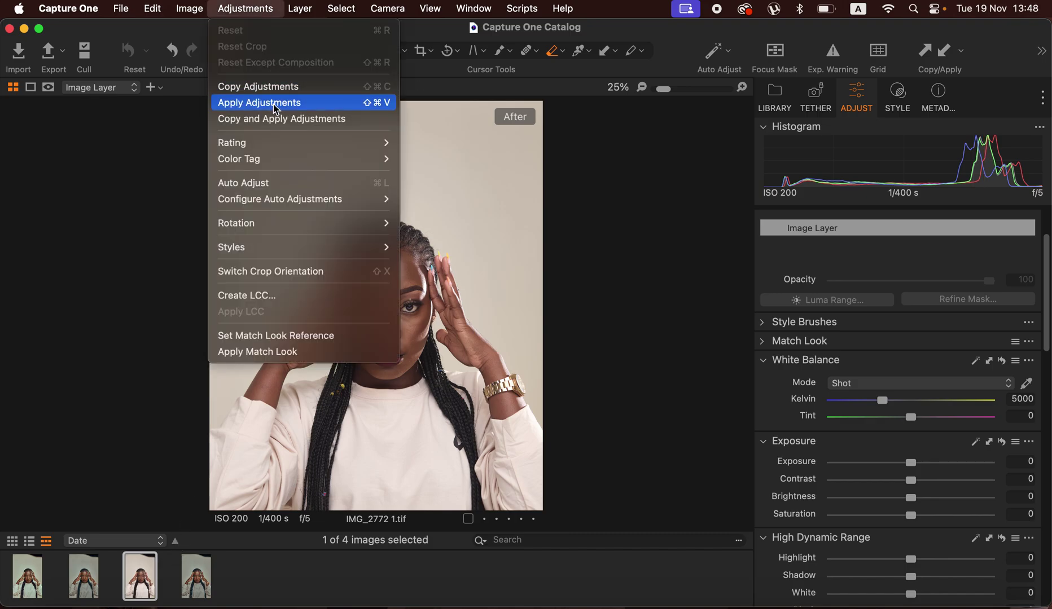
click(273, 103)
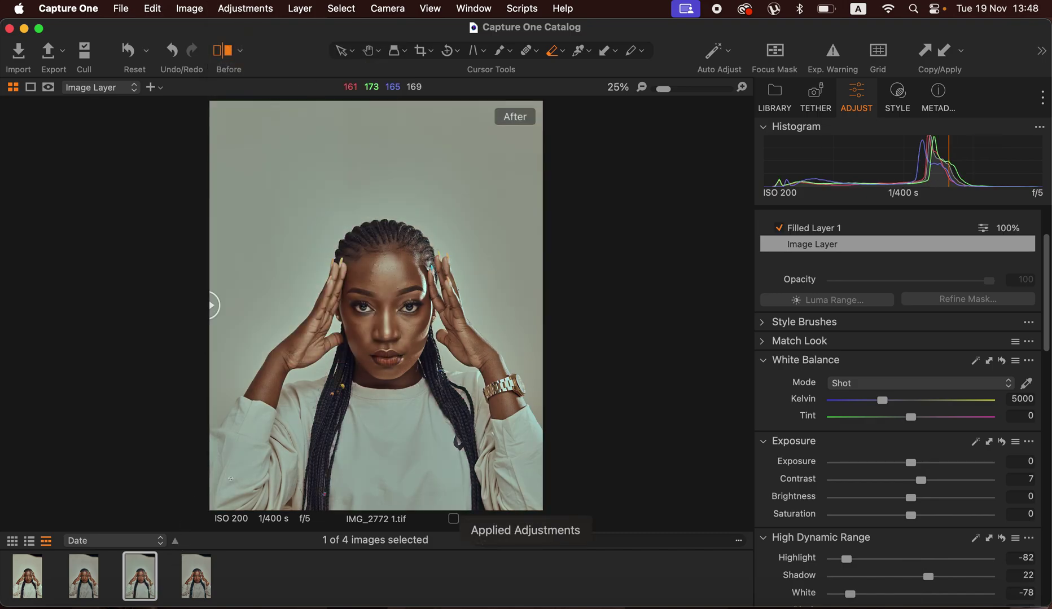
- Compare the graded third shot with the original, then return to IMG_2772.CR2
click(35, 589)
click(140, 586)
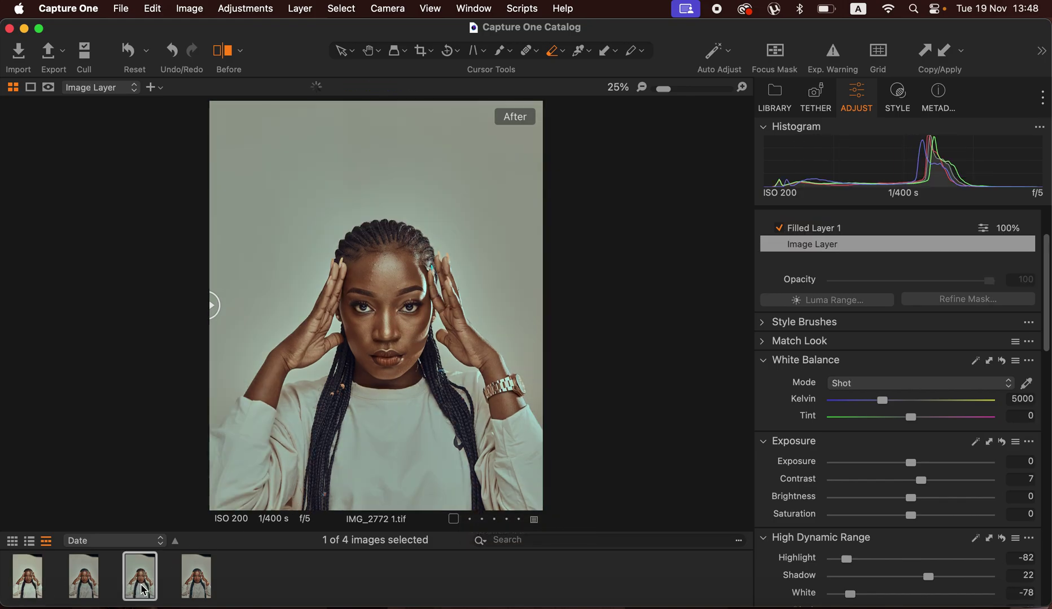
click(28, 583)
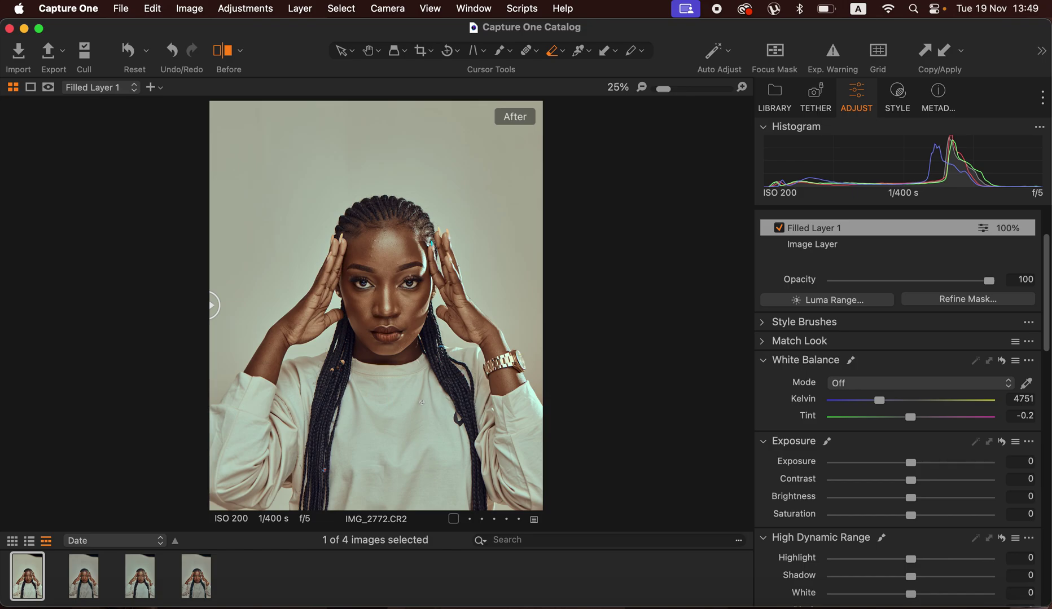
click(250, 12)
mouse_move(188, 10)
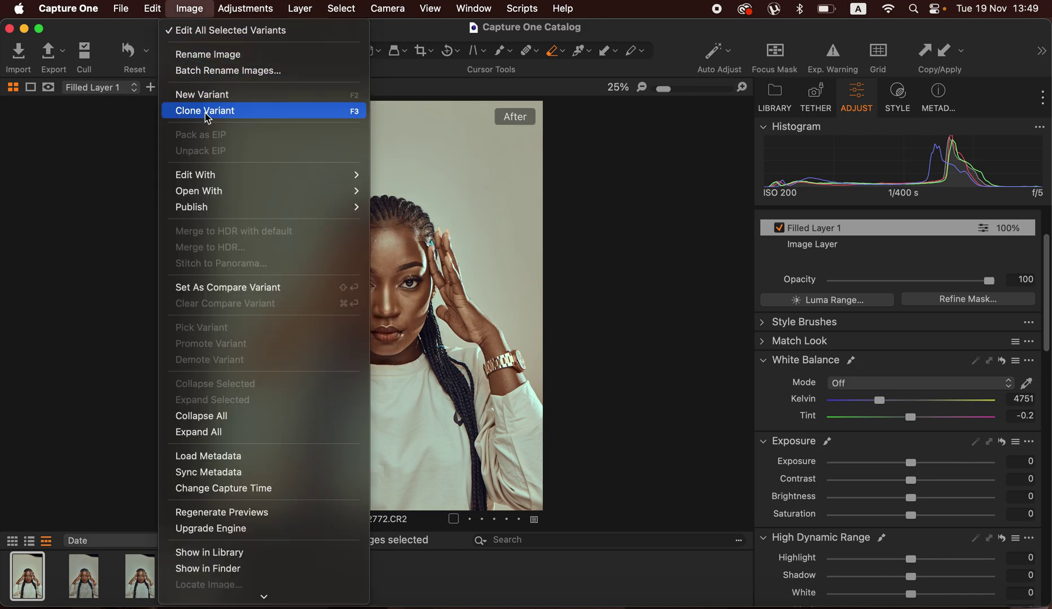
mouse_move(249, 175)
click(475, 192)
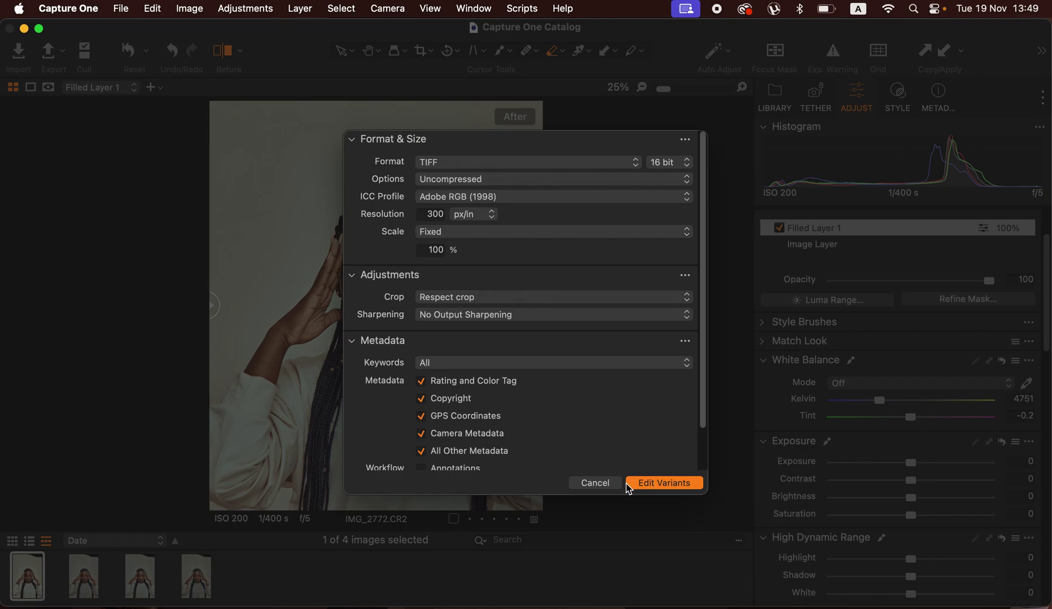
click(594, 484)
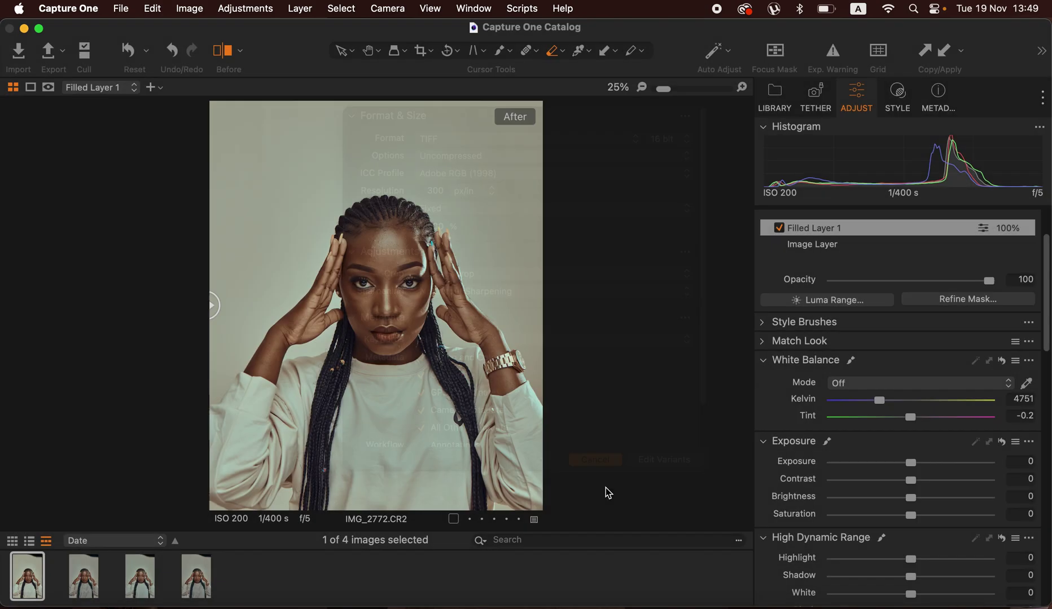